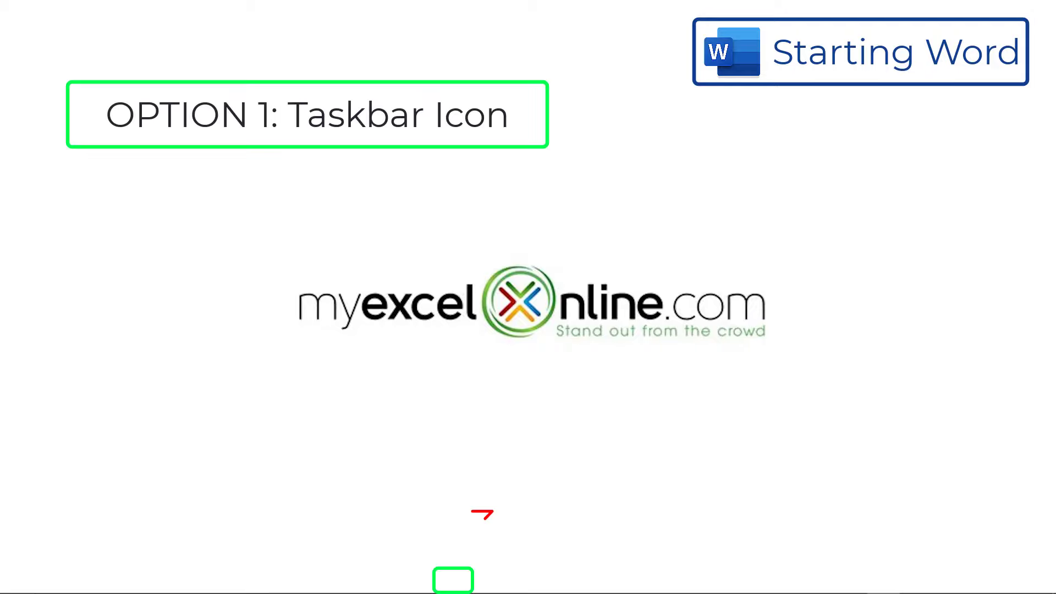
Search the Start menu for 'word' and launch Microsoft Word from Best match.
{"action": "mouse_move", "coordinate": [502, 590]}
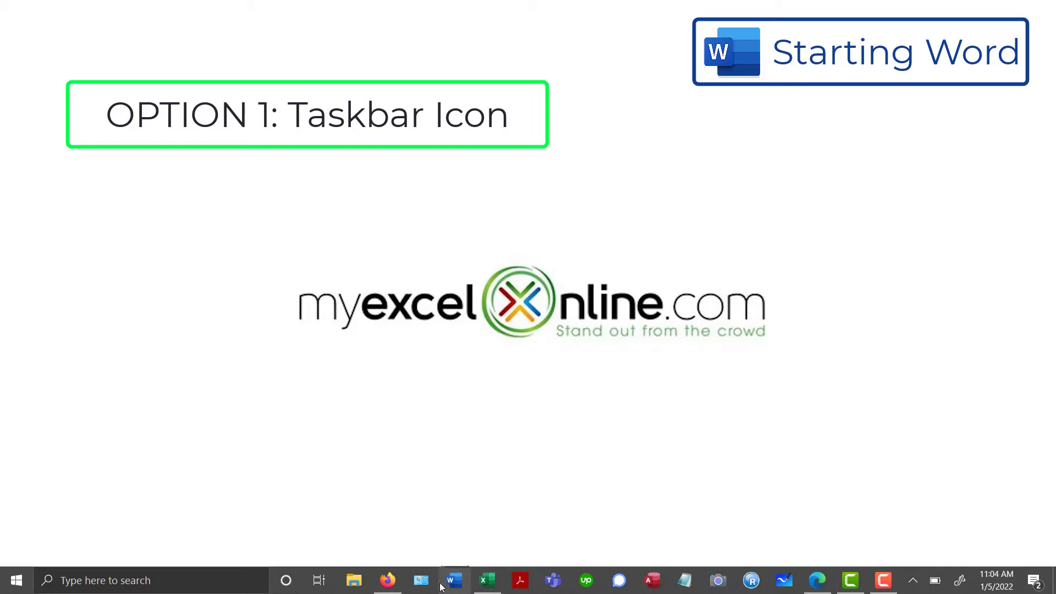
{"action": "left_click", "coordinate": [80, 579]}
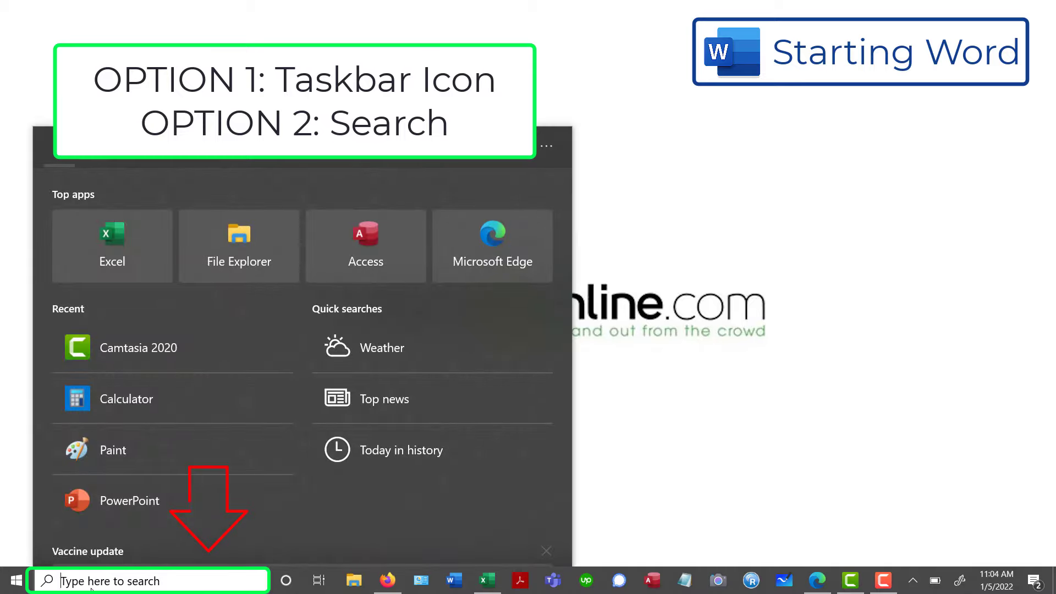
{"action": "type", "text": "word"}
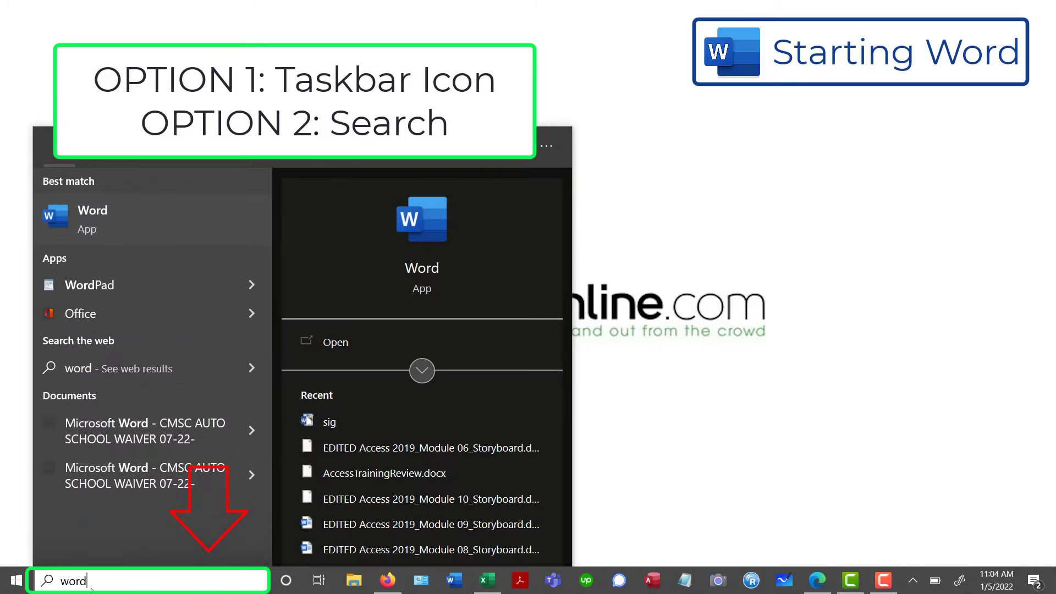
{"action": "left_click", "coordinate": [92, 220]}
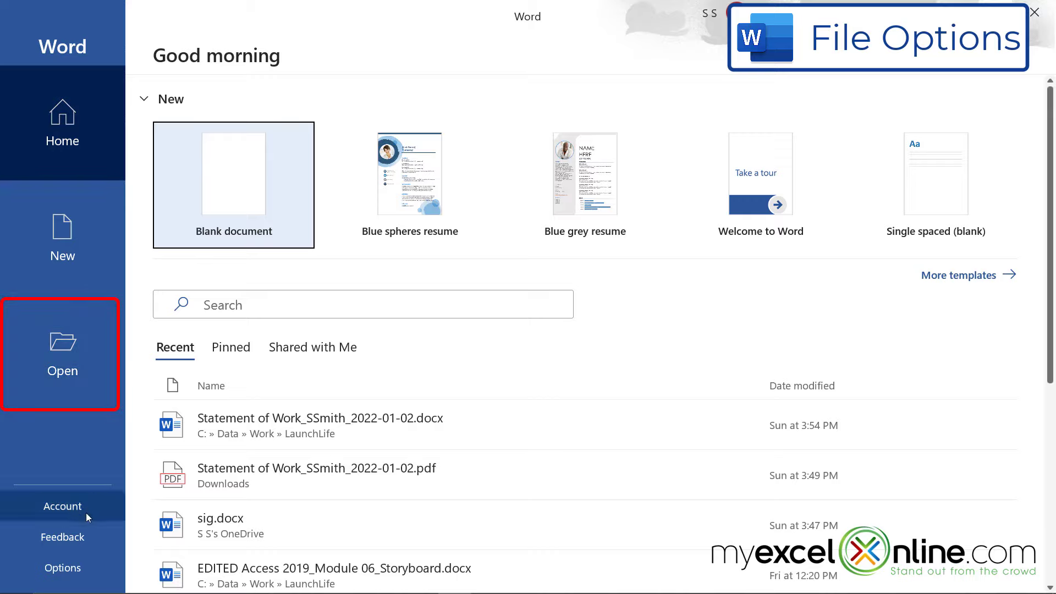
Browse the Recent and Pinned document lists on Word's Home screen.
{"action": "left_click", "coordinate": [59, 138]}
{"action": "left_click", "coordinate": [172, 352]}
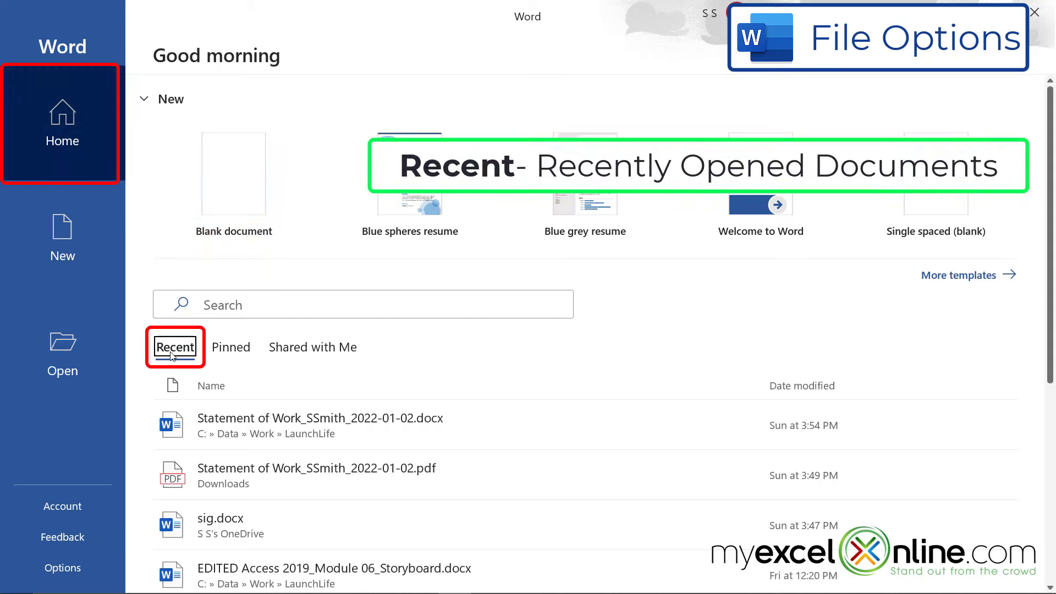
{"action": "left_click", "coordinate": [238, 352]}
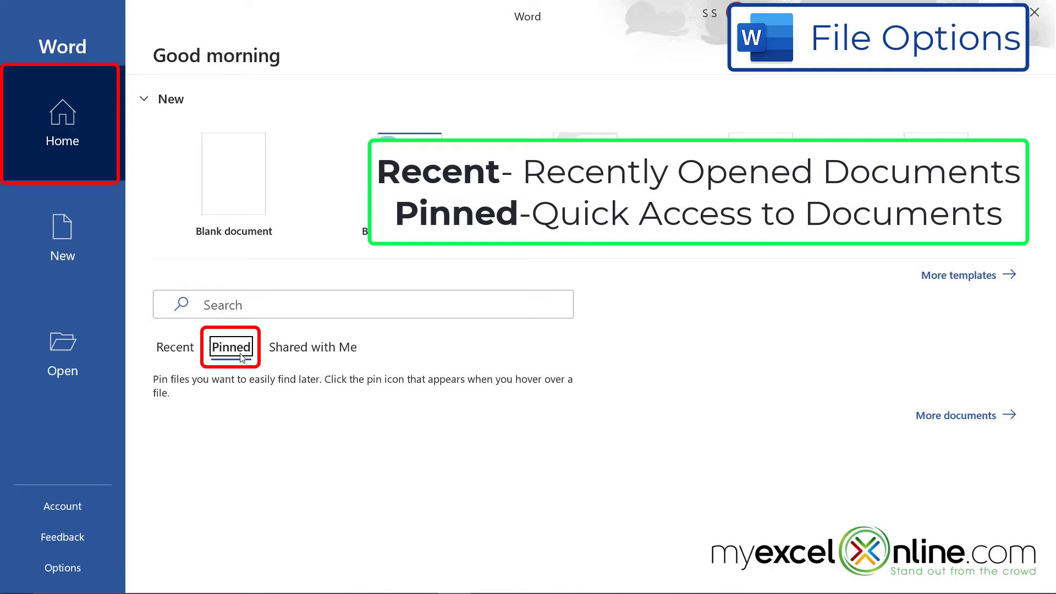
{"action": "left_click", "coordinate": [176, 350]}
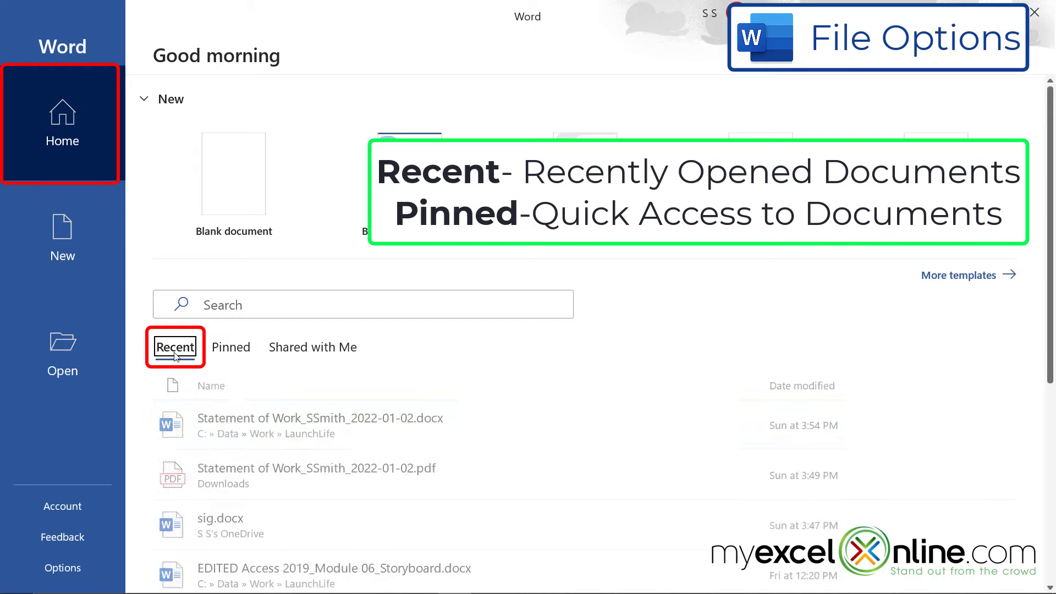
Pin sig.docx, confirm it under Pinned, then view the Shared with Me list.
{"action": "mouse_move", "coordinate": [756, 527]}
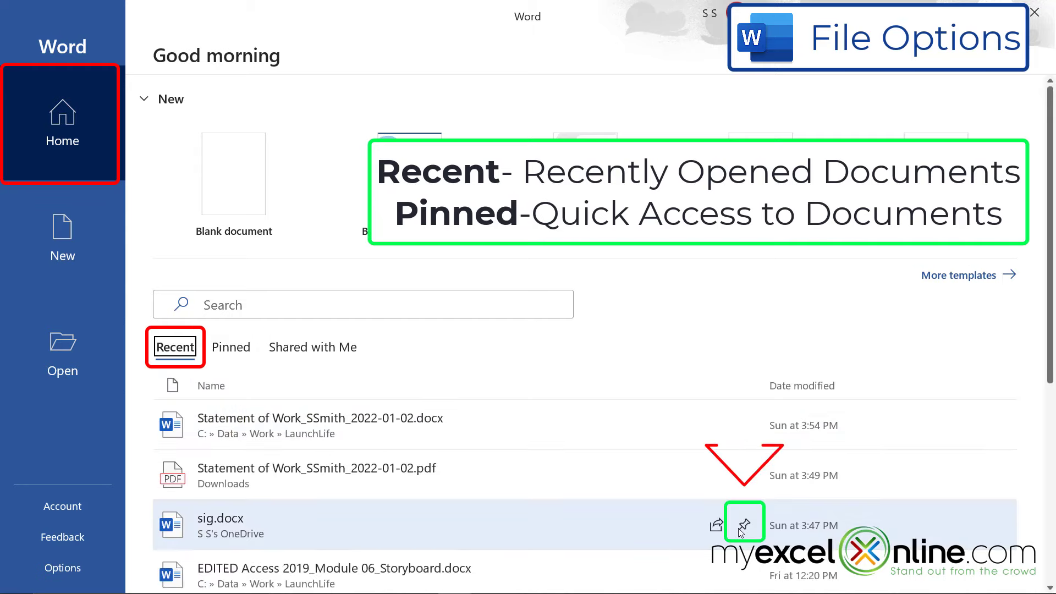
{"action": "left_click", "coordinate": [746, 526]}
{"action": "scroll", "coordinate": [748, 525], "scroll_direction": "down", "scroll_amount": 6}
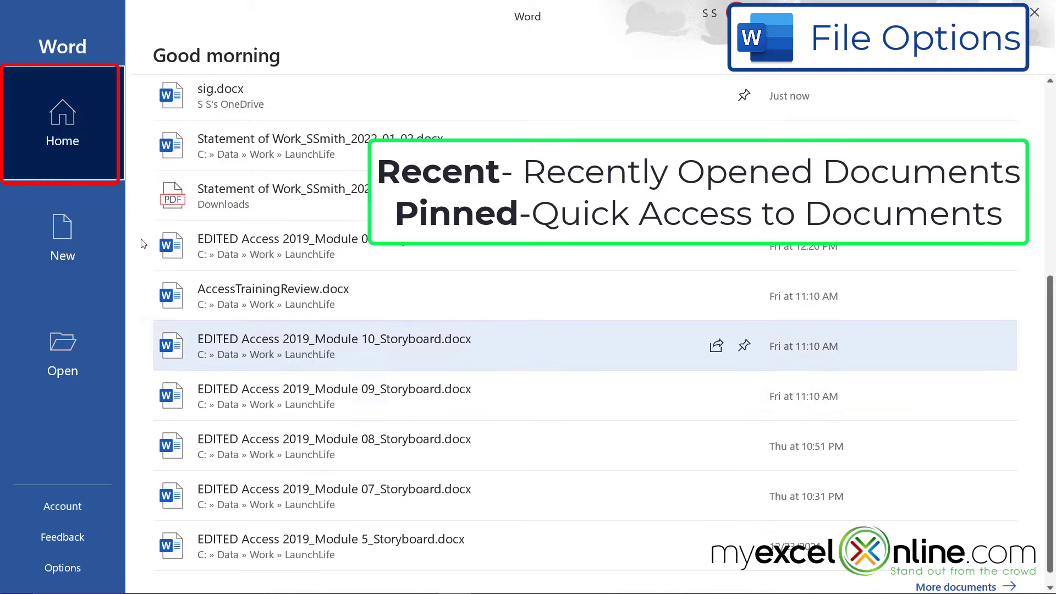
{"action": "scroll", "coordinate": [352, 297], "scroll_direction": "up", "scroll_amount": 6}
{"action": "left_click", "coordinate": [231, 347]}
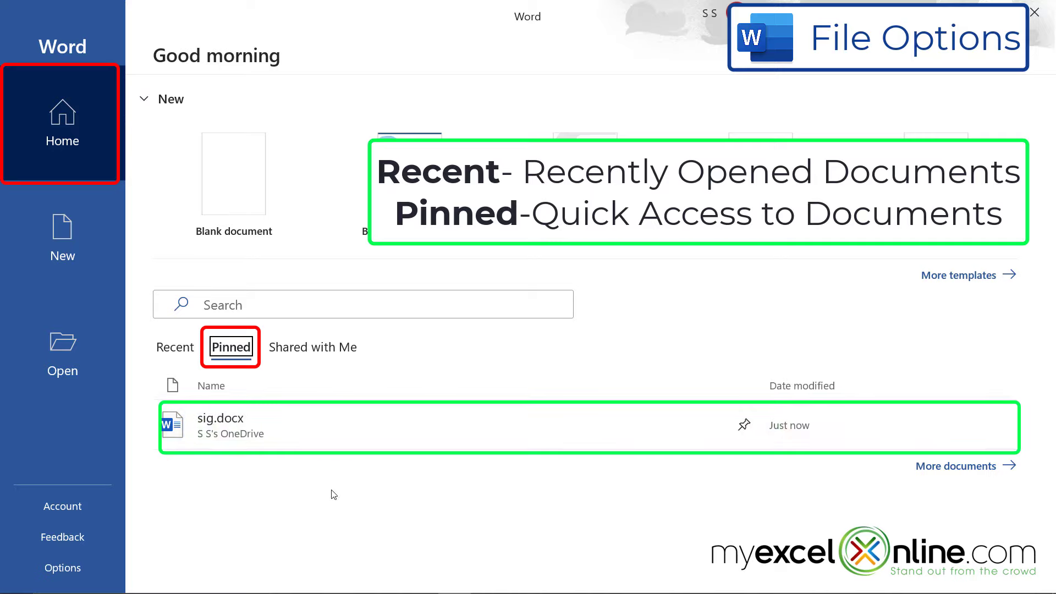
{"action": "left_click", "coordinate": [313, 349]}
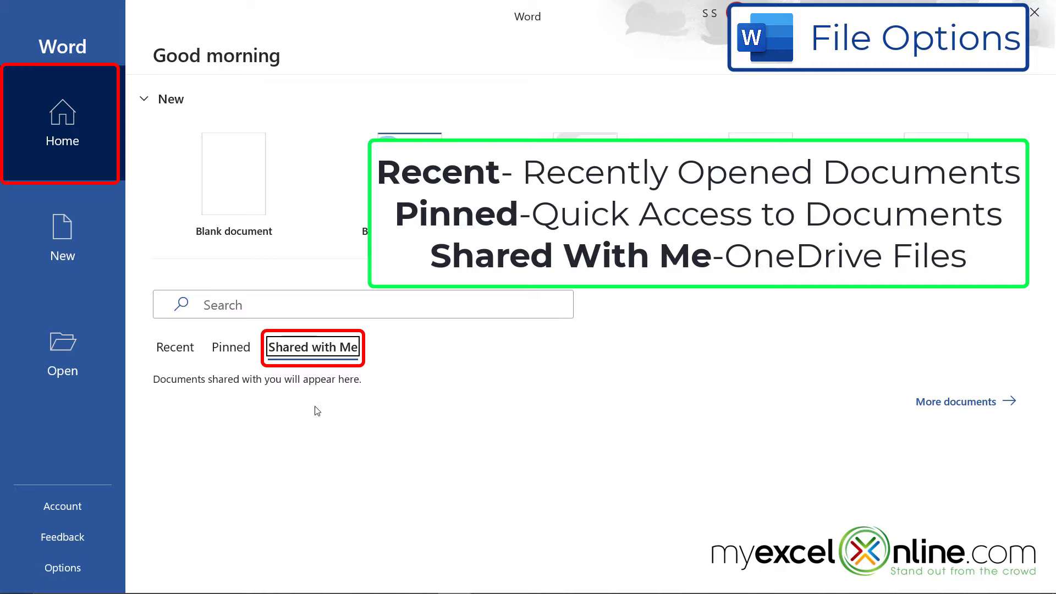
Browse the New page's blank document, resume, cover letter, brochure and calendar templates.
{"action": "left_click", "coordinate": [60, 253]}
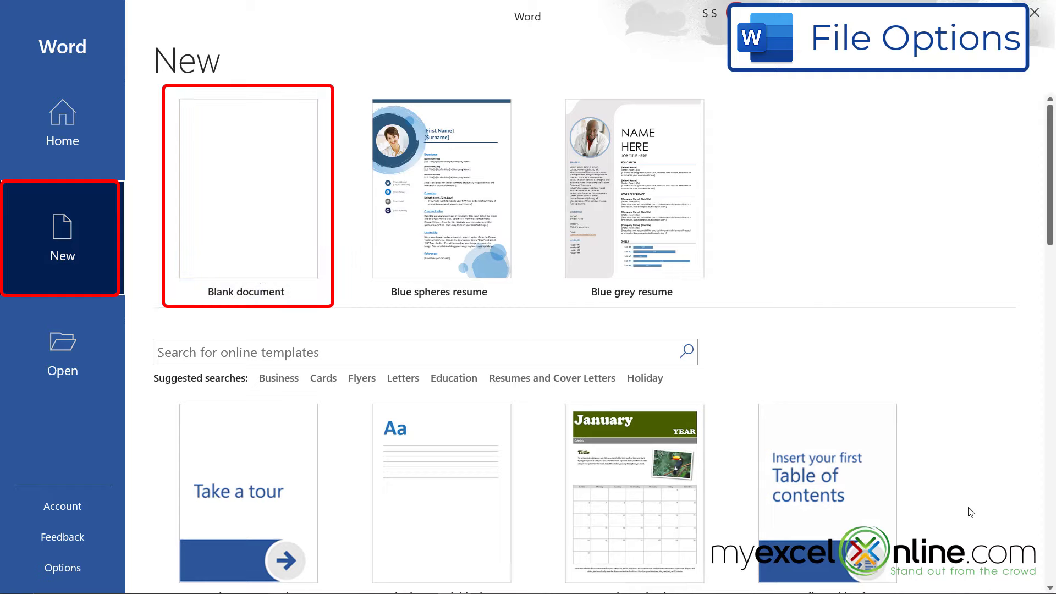
{"action": "scroll", "coordinate": [967, 505], "scroll_direction": "down", "scroll_amount": 3}
{"action": "scroll", "coordinate": [968, 509], "scroll_direction": "down", "scroll_amount": 5}
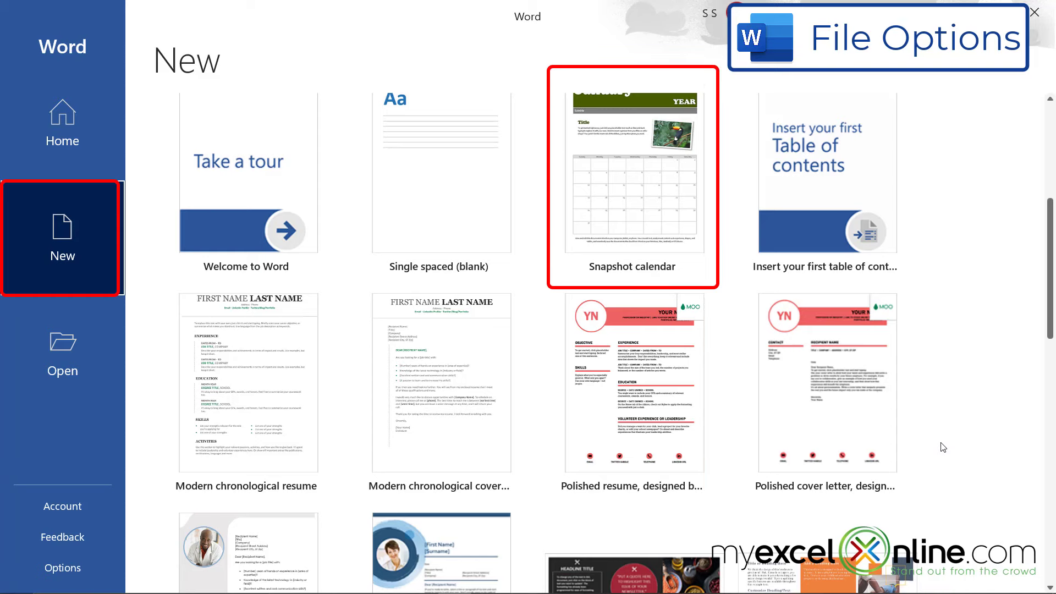
{"action": "scroll", "coordinate": [943, 447], "scroll_direction": "down", "scroll_amount": 5}
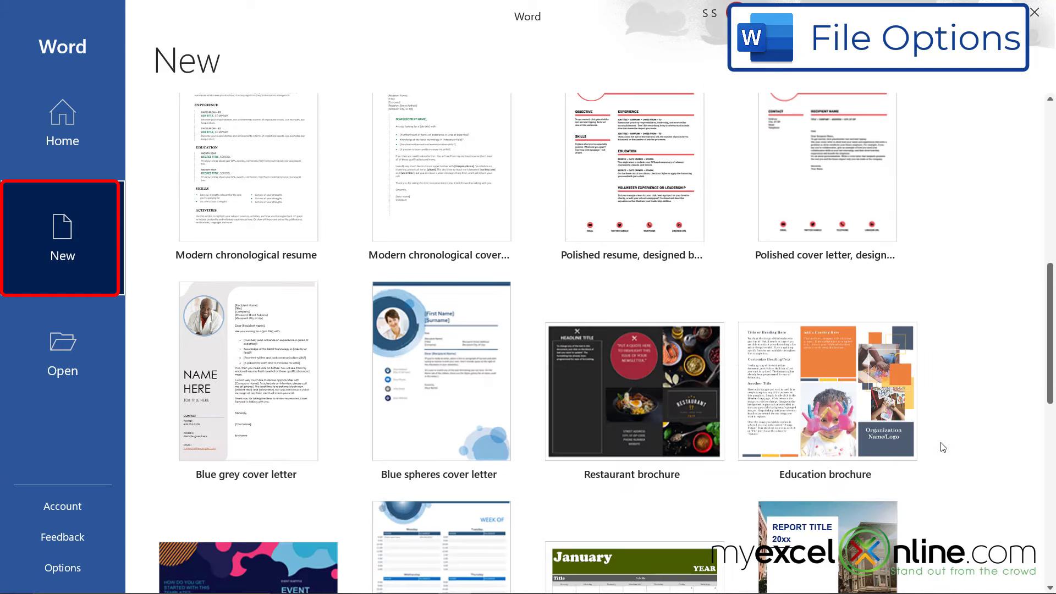
{"action": "scroll", "coordinate": [944, 447], "scroll_direction": "down", "scroll_amount": 3}
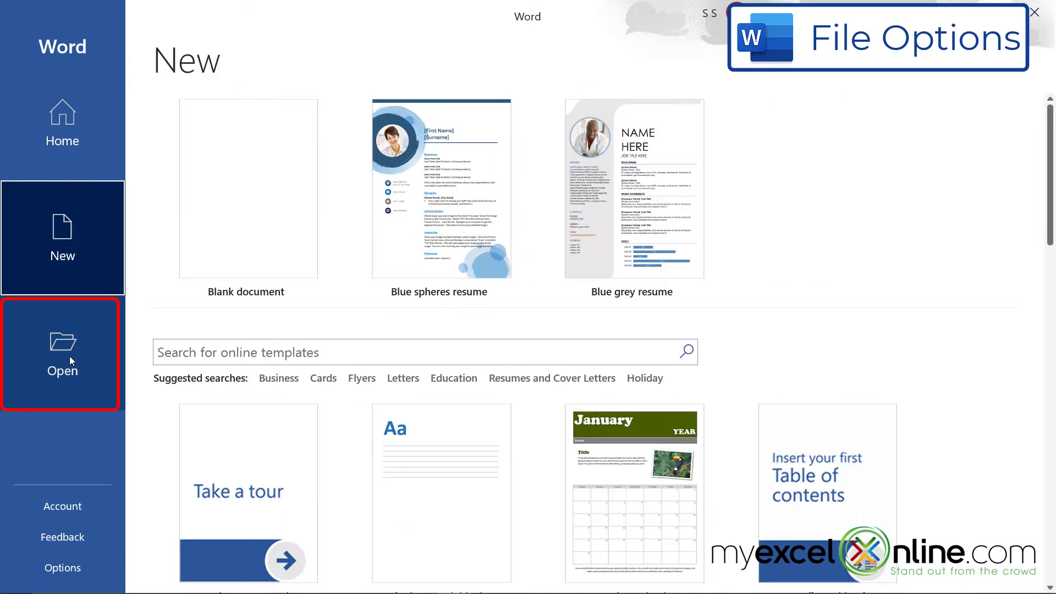
Check OneDrive files on the Open page and the Account info, then open Word Options on General.
{"action": "left_click", "coordinate": [69, 360]}
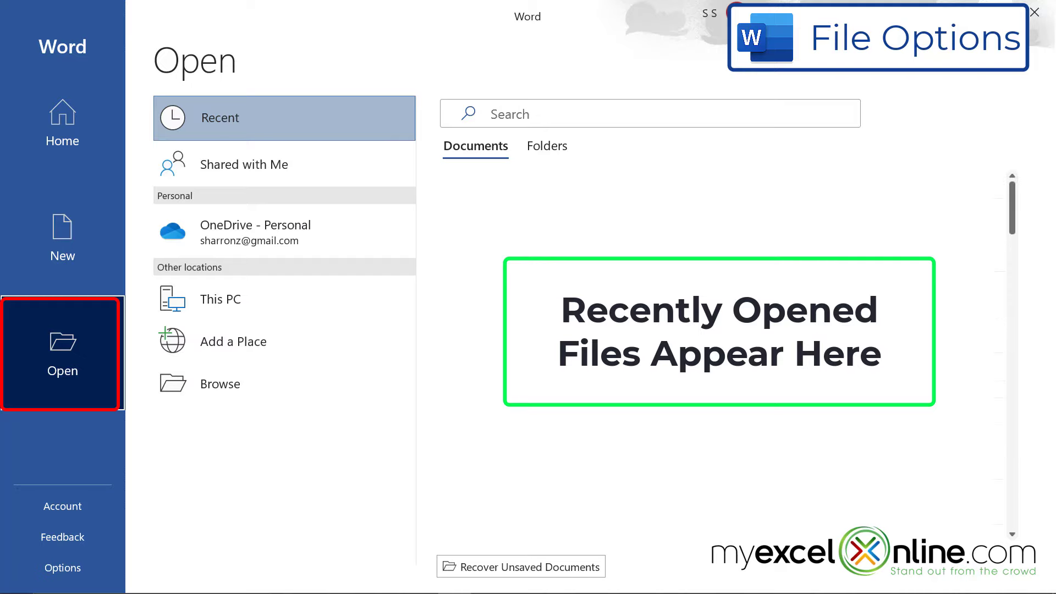
{"action": "left_click", "coordinate": [202, 389]}
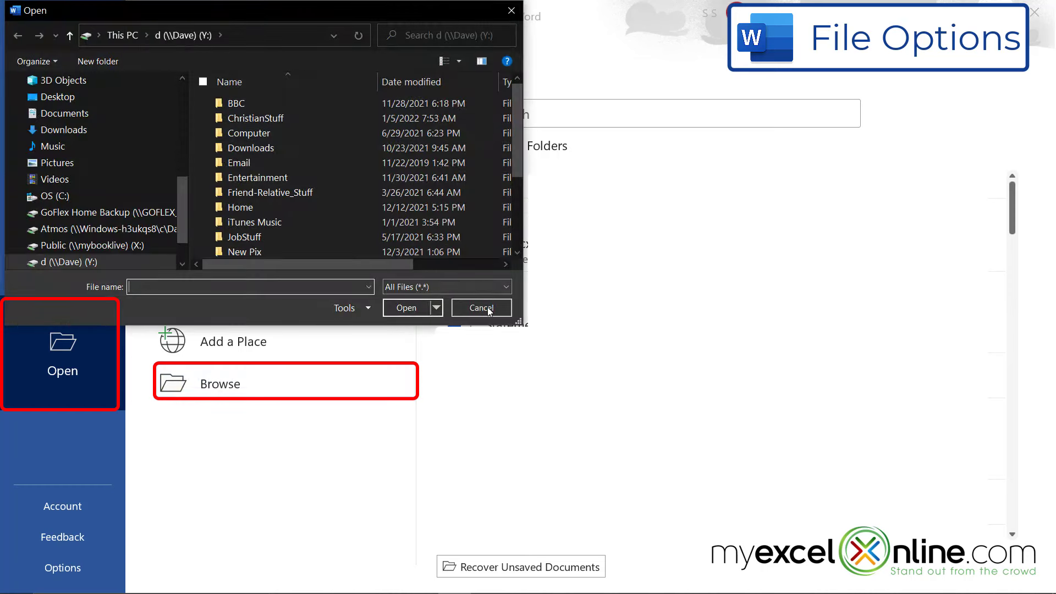
{"action": "left_click", "coordinate": [486, 311]}
{"action": "left_click", "coordinate": [212, 227]}
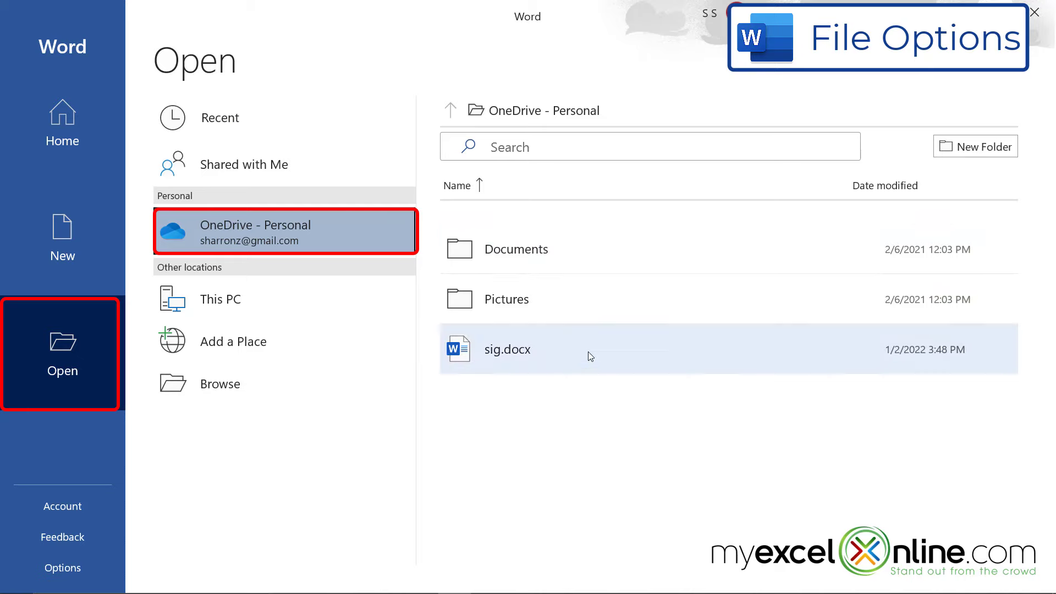
{"action": "left_click", "coordinate": [72, 510]}
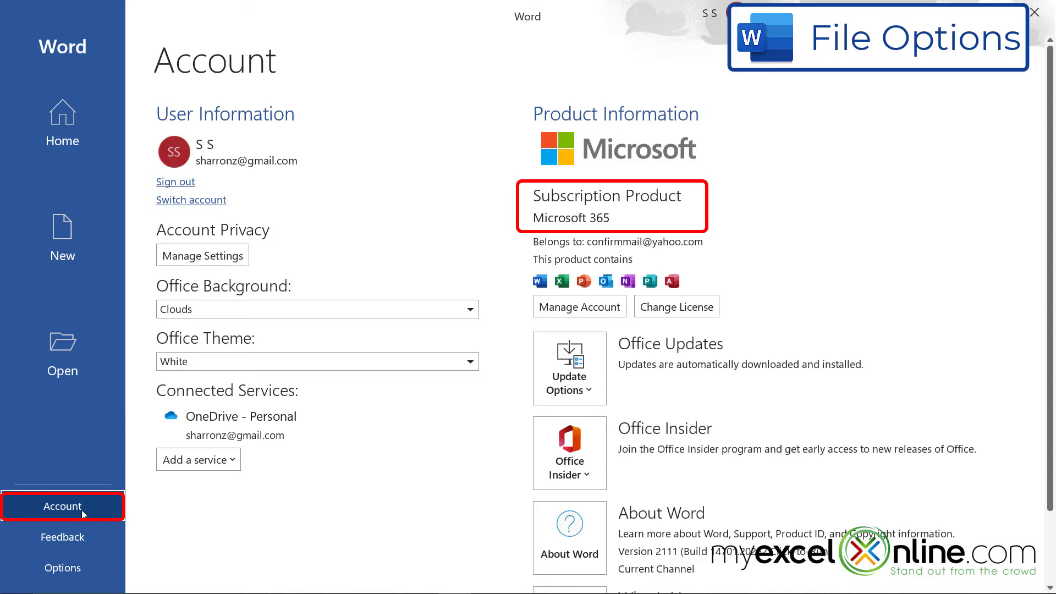
{"action": "left_click", "coordinate": [71, 570]}
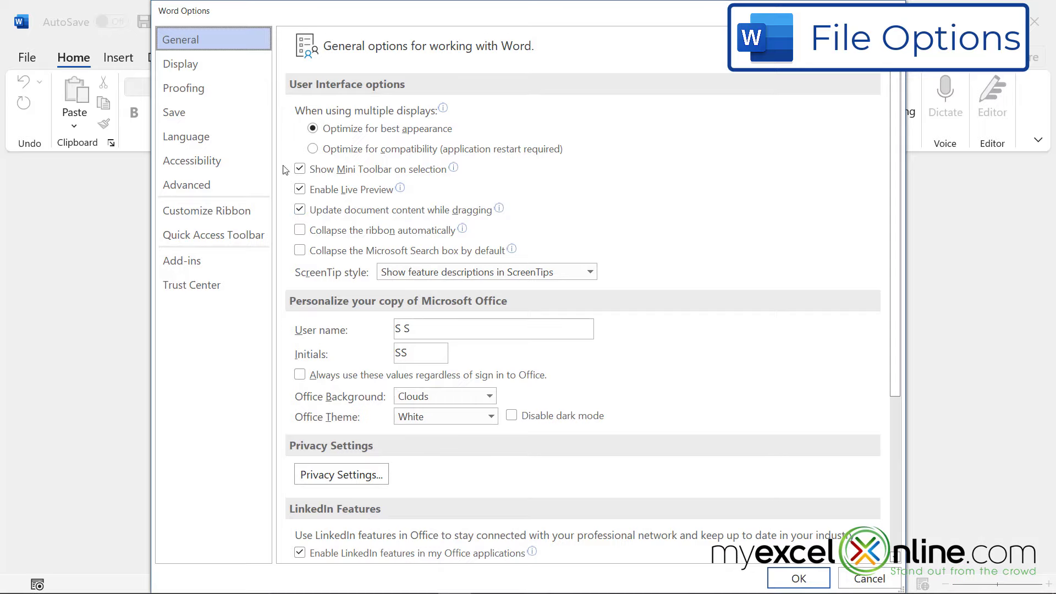
Close Word Options without changes and create a new blank document.
{"action": "left_click", "coordinate": [869, 582]}
{"action": "left_click", "coordinate": [36, 58]}
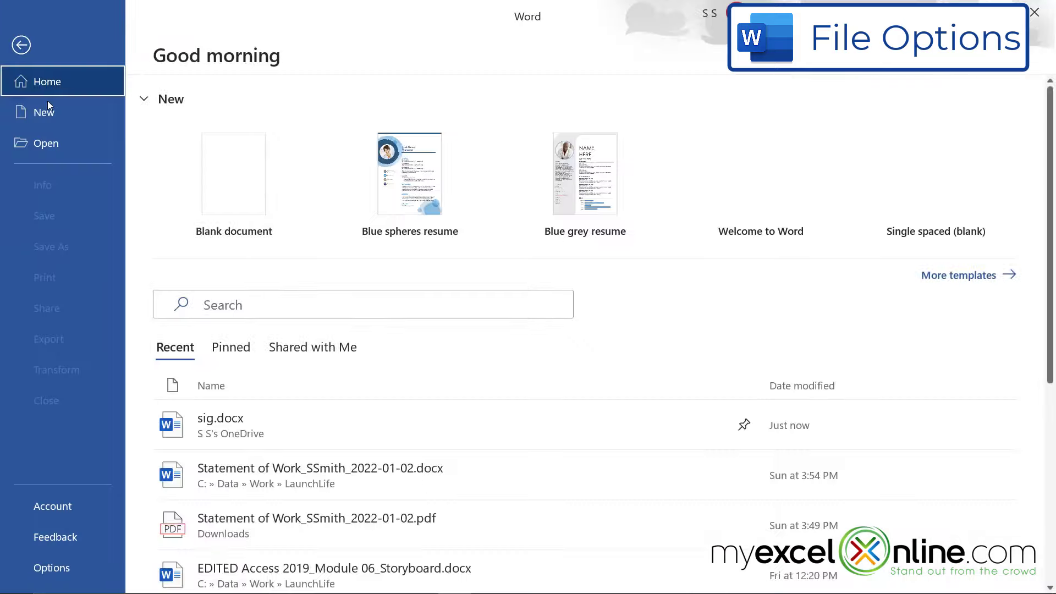
{"action": "left_click", "coordinate": [44, 113]}
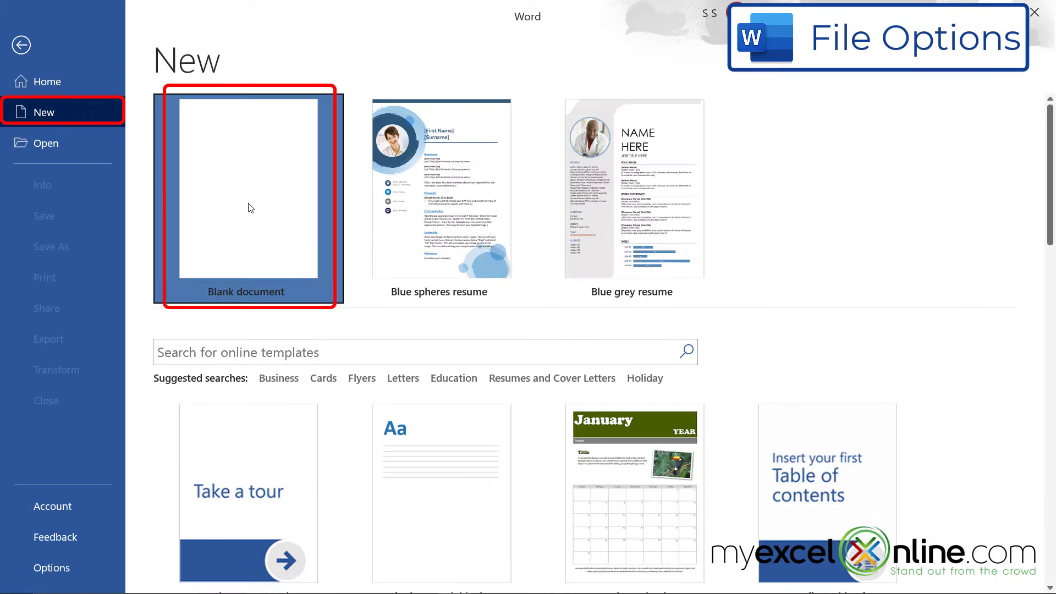
{"action": "left_click", "coordinate": [249, 204]}
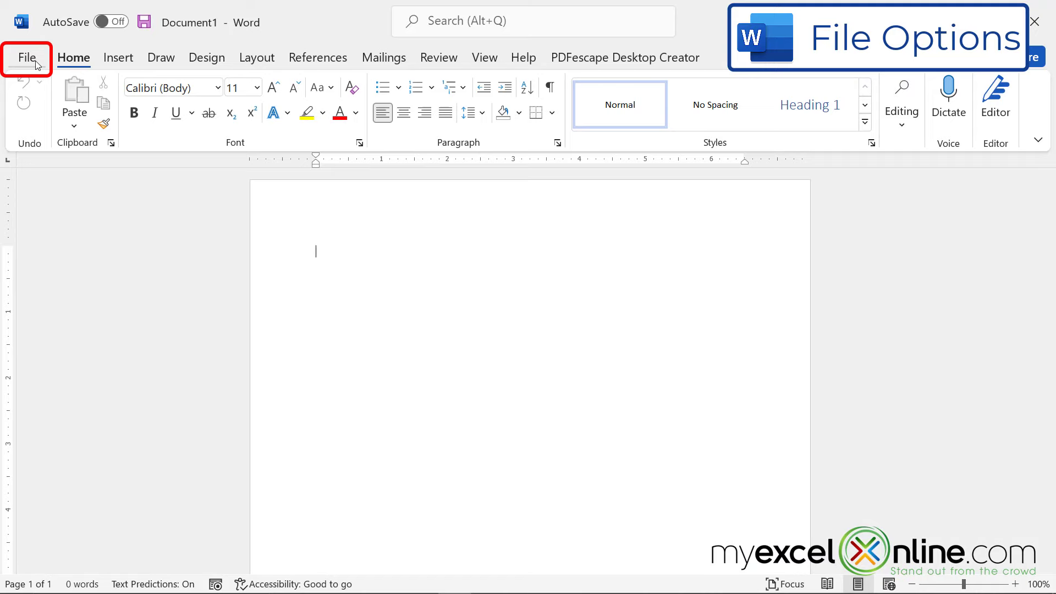
Look through Document1's Save As, Print and Export pages, then return to editing.
{"action": "left_click", "coordinate": [36, 63]}
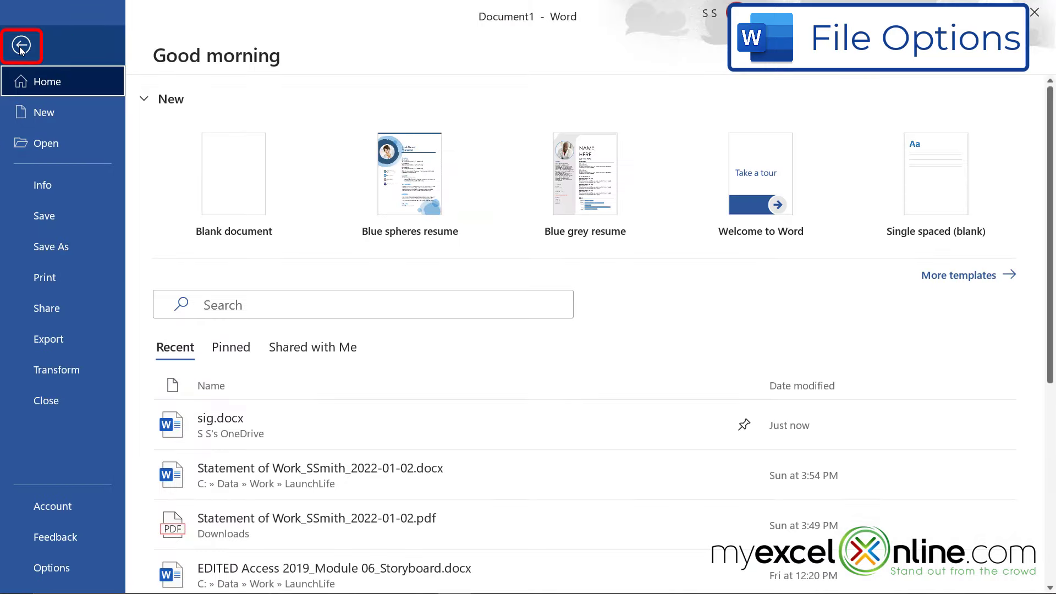
{"action": "left_click", "coordinate": [21, 47]}
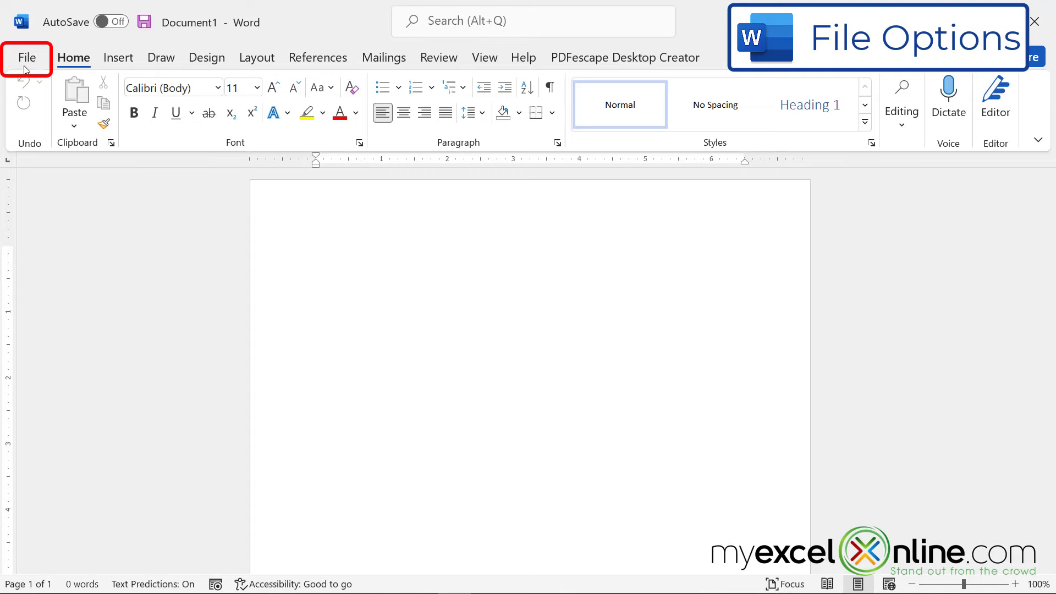
{"action": "left_click", "coordinate": [26, 61]}
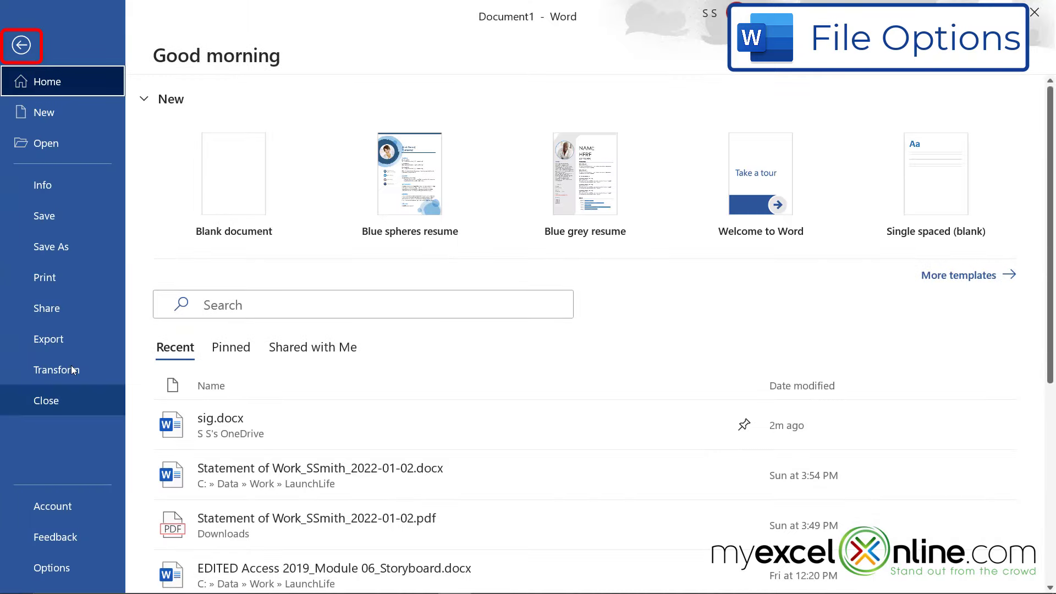
{"action": "left_click", "coordinate": [51, 220]}
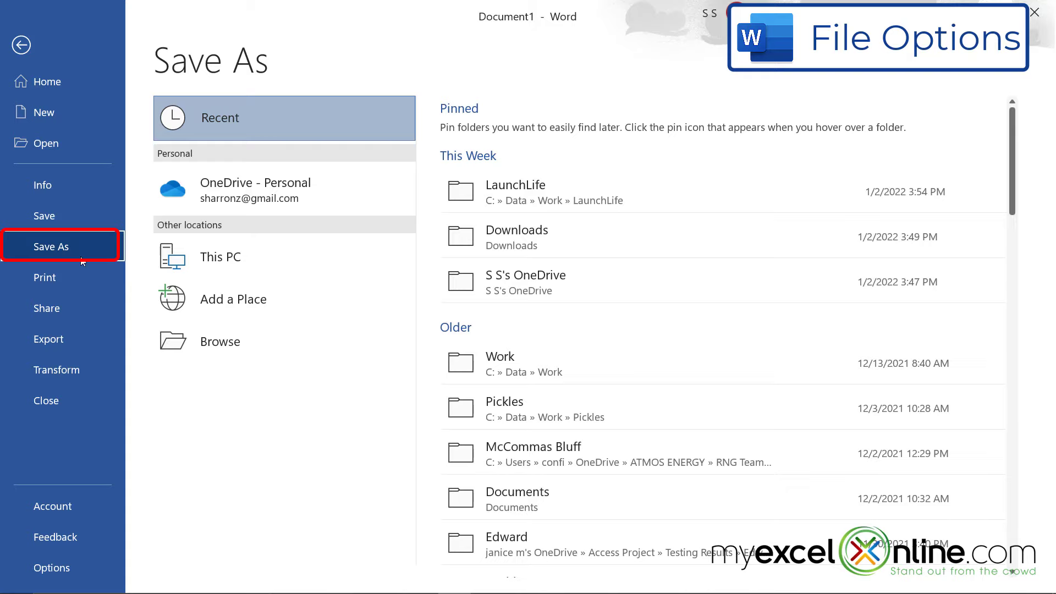
{"action": "left_click", "coordinate": [71, 278]}
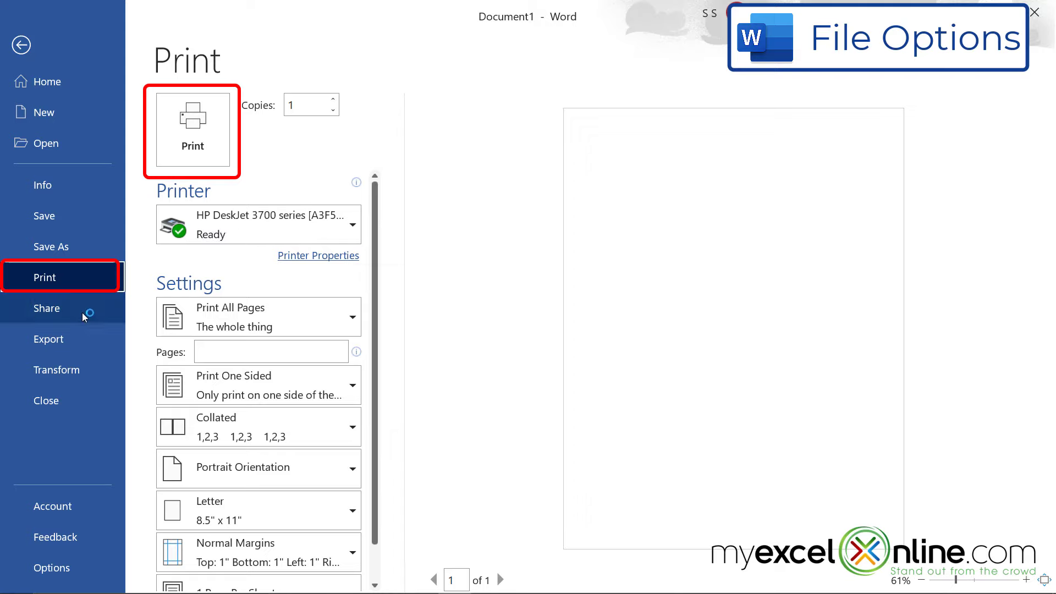
{"action": "left_click", "coordinate": [52, 347]}
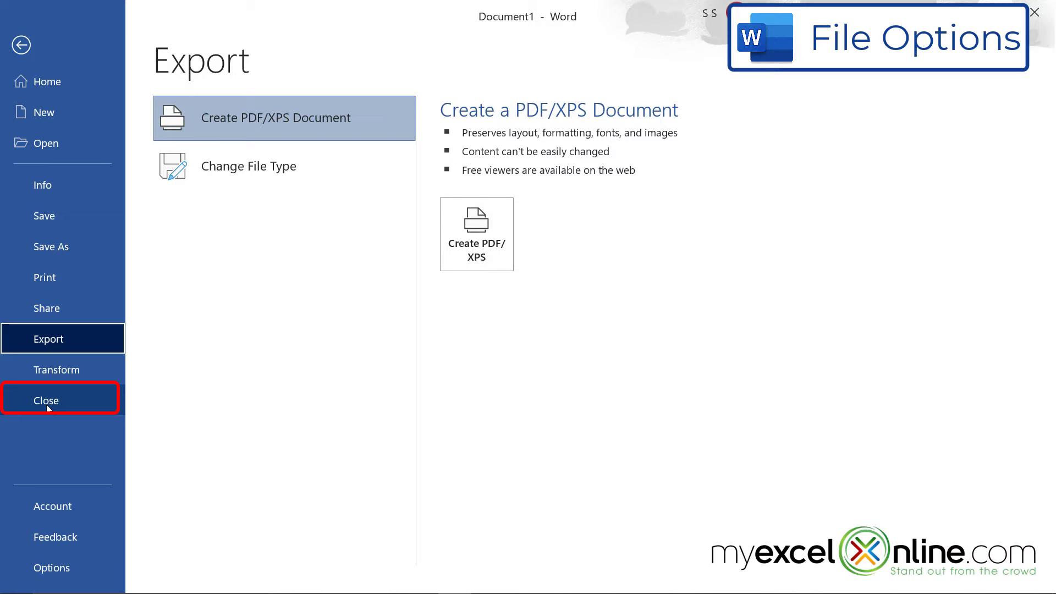
{"action": "left_click", "coordinate": [21, 45]}
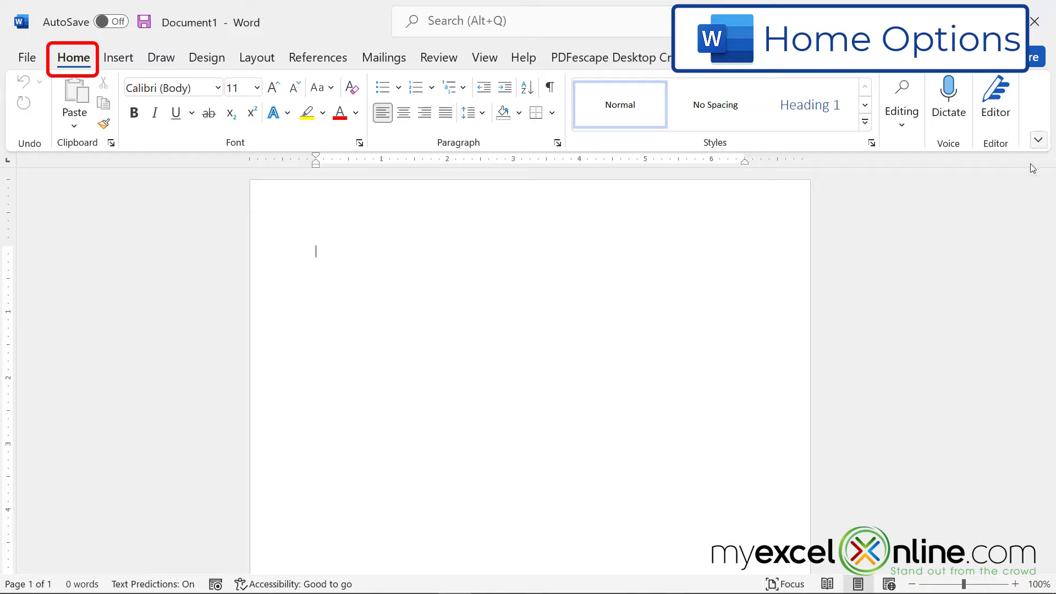
Paste 'the quick brown fox jumps over the lazy dog' and zoom the page to 200%.
{"action": "type", "text": "the quick brown fox jumps over the lazy dog"}
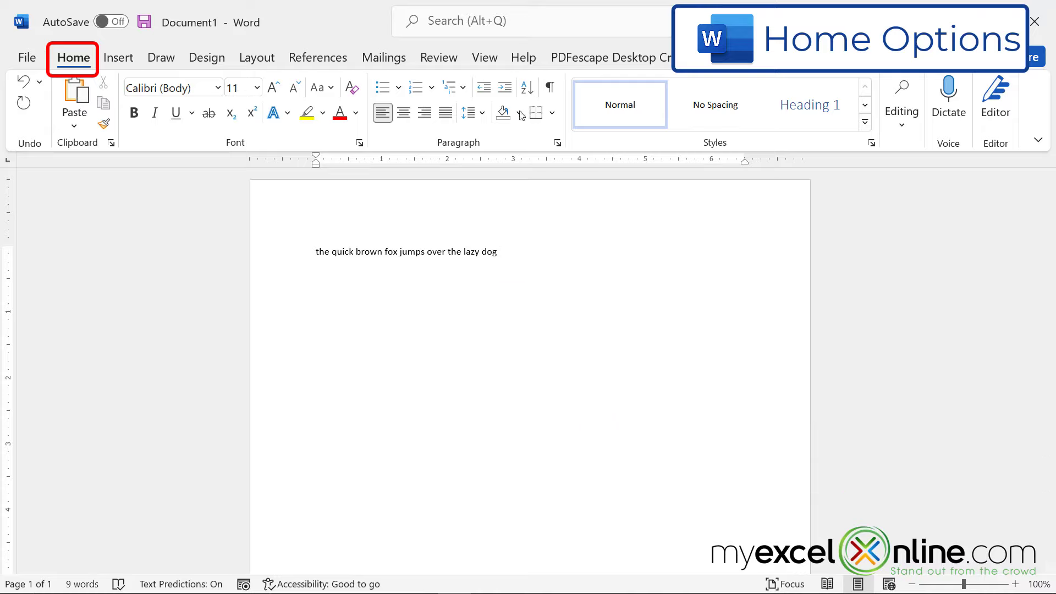
{"action": "left_click", "coordinate": [484, 57]}
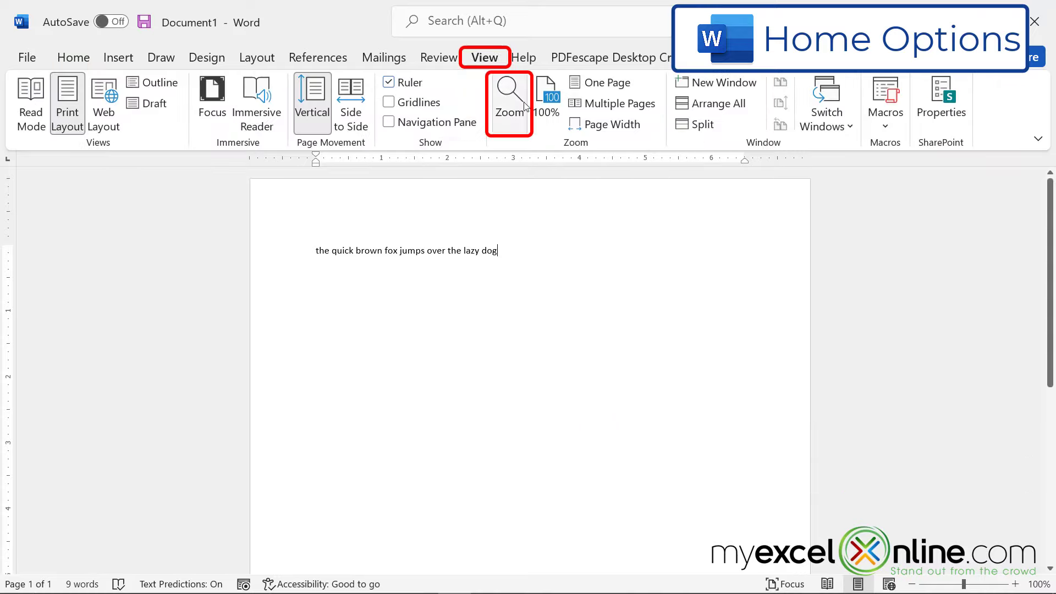
{"action": "left_click", "coordinate": [509, 105]}
{"action": "left_click", "coordinate": [445, 264]}
{"action": "left_click", "coordinate": [516, 342]}
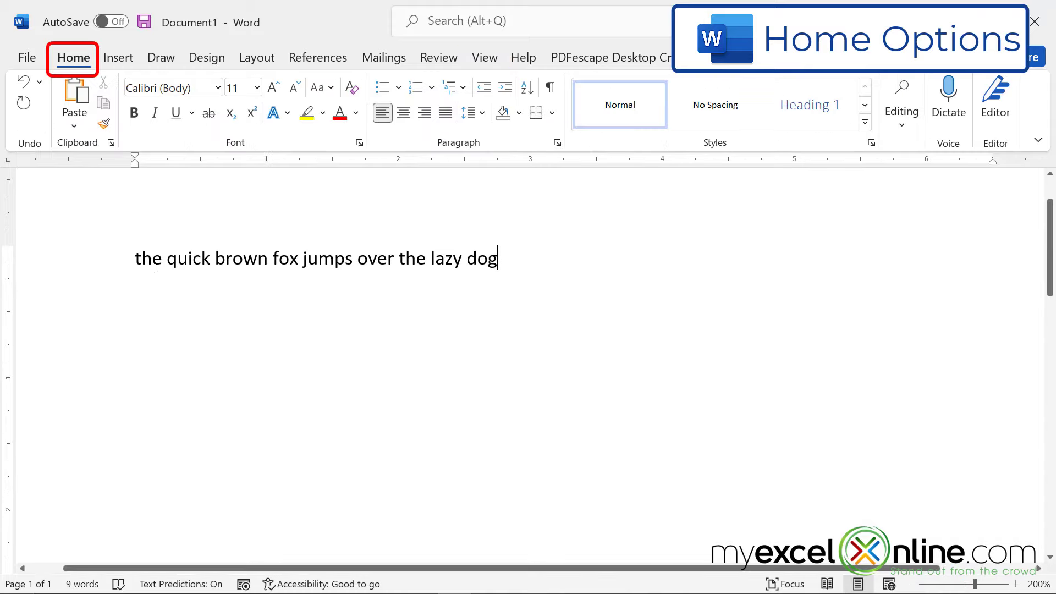
Apply Bold to 'the', Italic to 'quick', Underline to 'brown' and Strikethrough to 'fox'.
{"action": "double_click", "coordinate": [142, 262]}
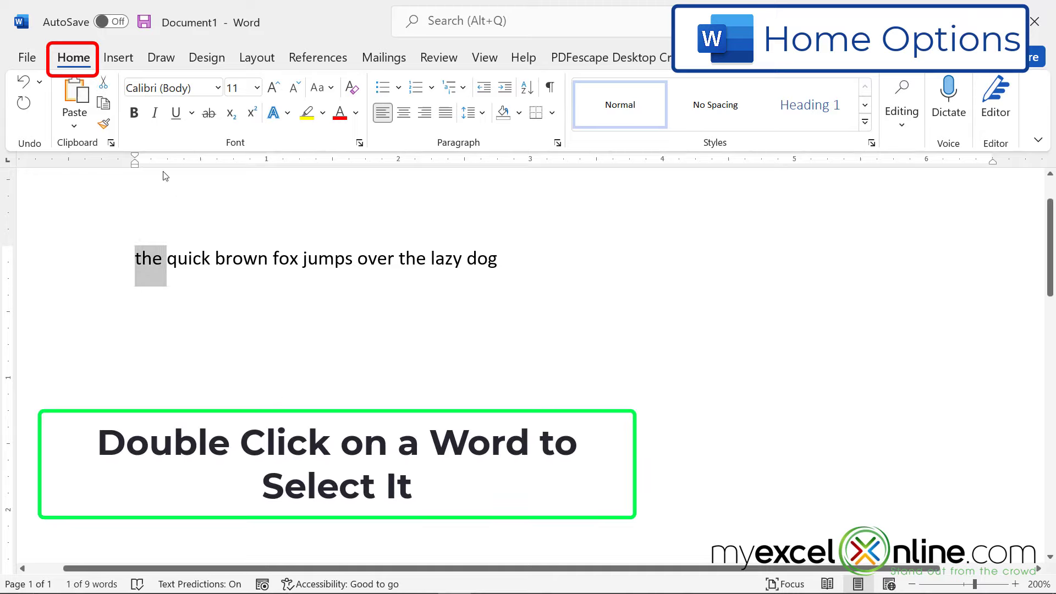
{"action": "left_click", "coordinate": [134, 114]}
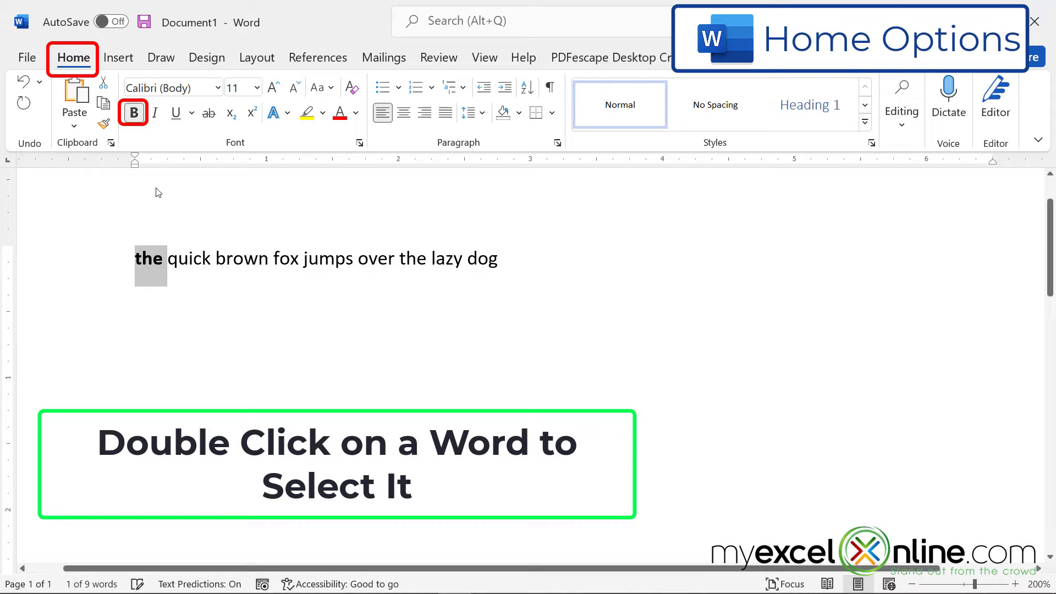
{"action": "double_click", "coordinate": [188, 260]}
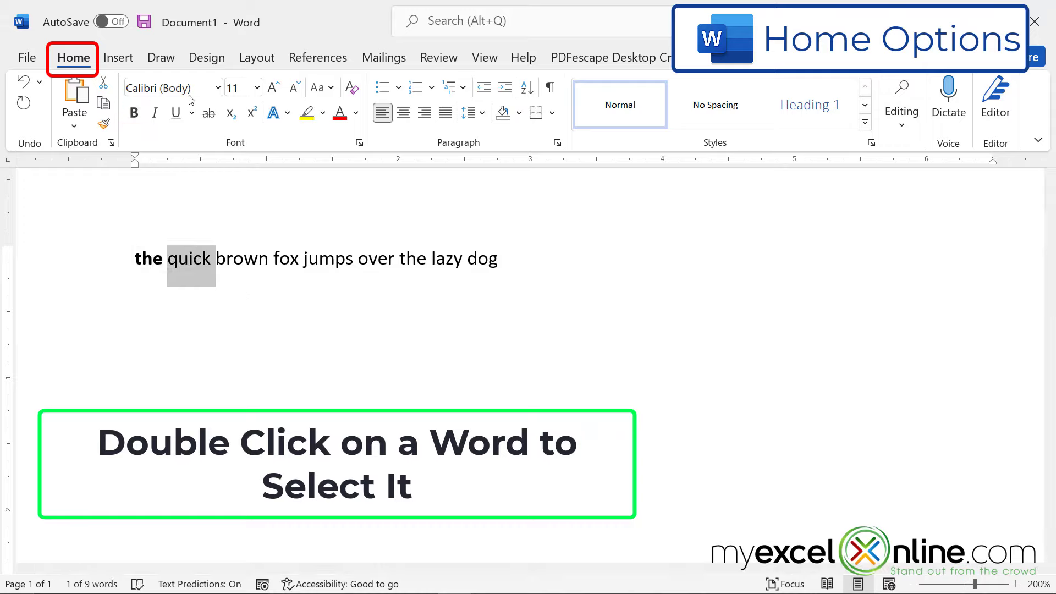
{"action": "left_click", "coordinate": [155, 113]}
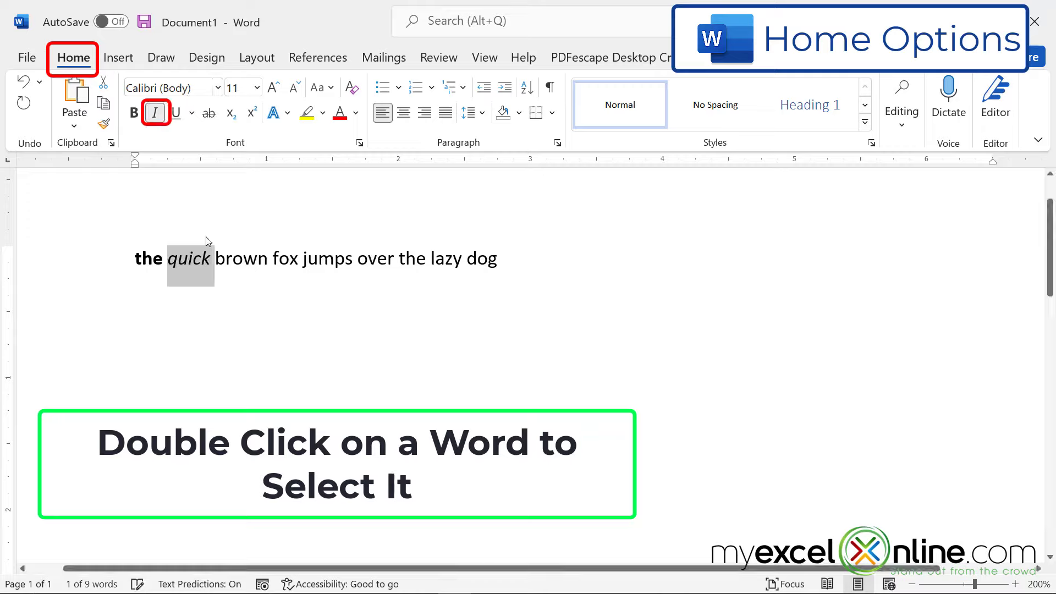
{"action": "double_click", "coordinate": [231, 259]}
{"action": "left_click", "coordinate": [225, 260]}
{"action": "double_click", "coordinate": [231, 260]}
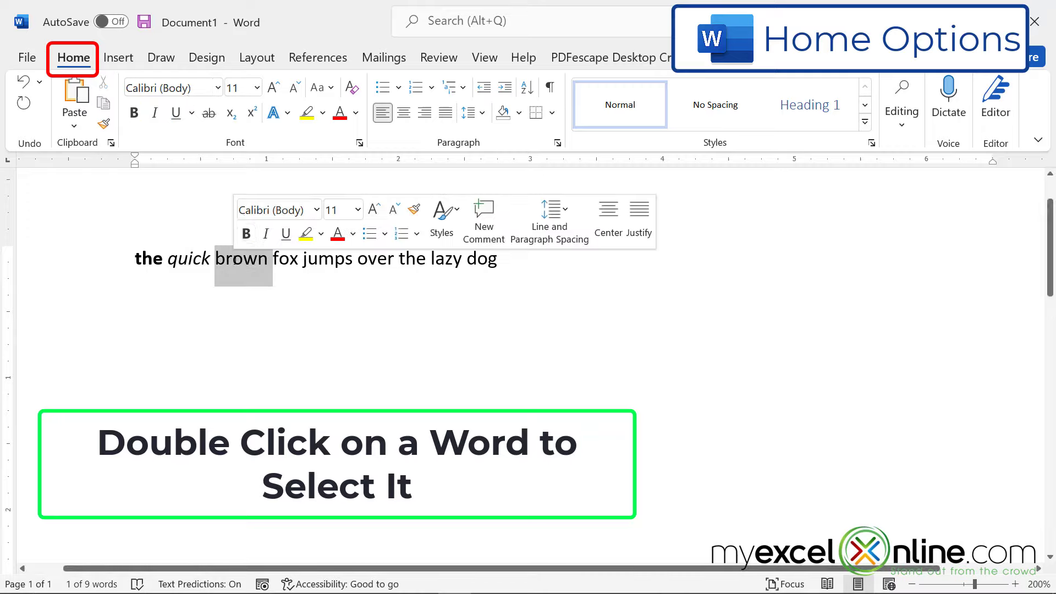
{"action": "left_click", "coordinate": [175, 114]}
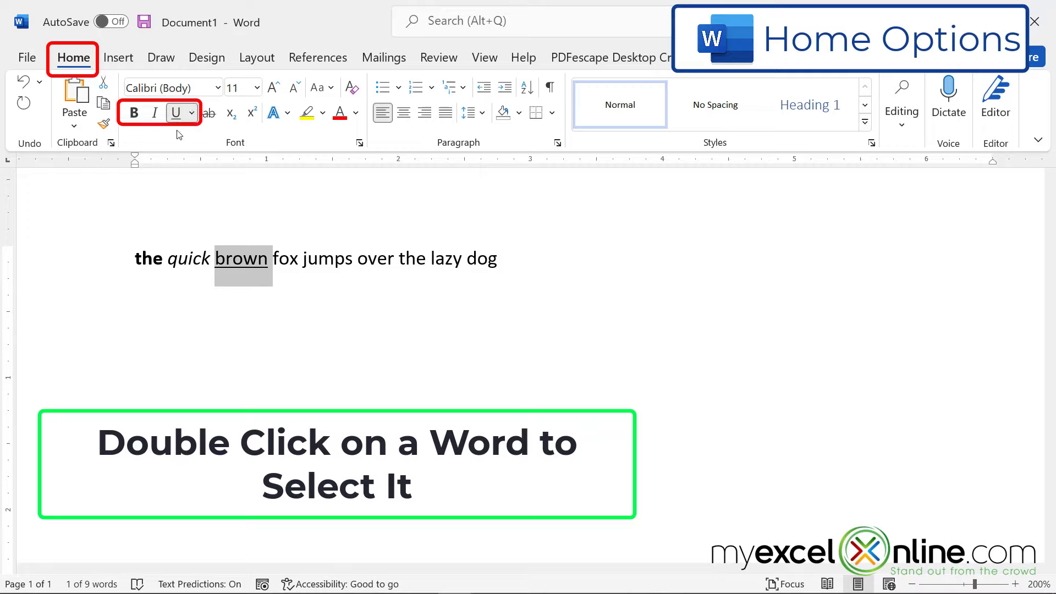
{"action": "double_click", "coordinate": [285, 259]}
{"action": "left_click", "coordinate": [209, 113]}
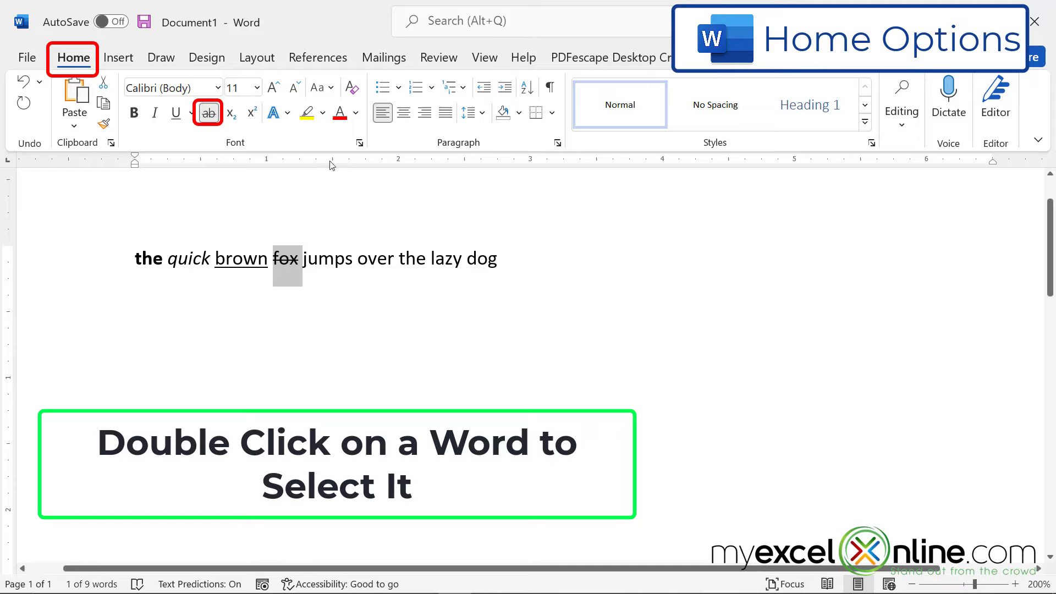
Give the word 'jumps' the red font colour.
{"action": "left_click", "coordinate": [323, 262]}
{"action": "double_click", "coordinate": [323, 262]}
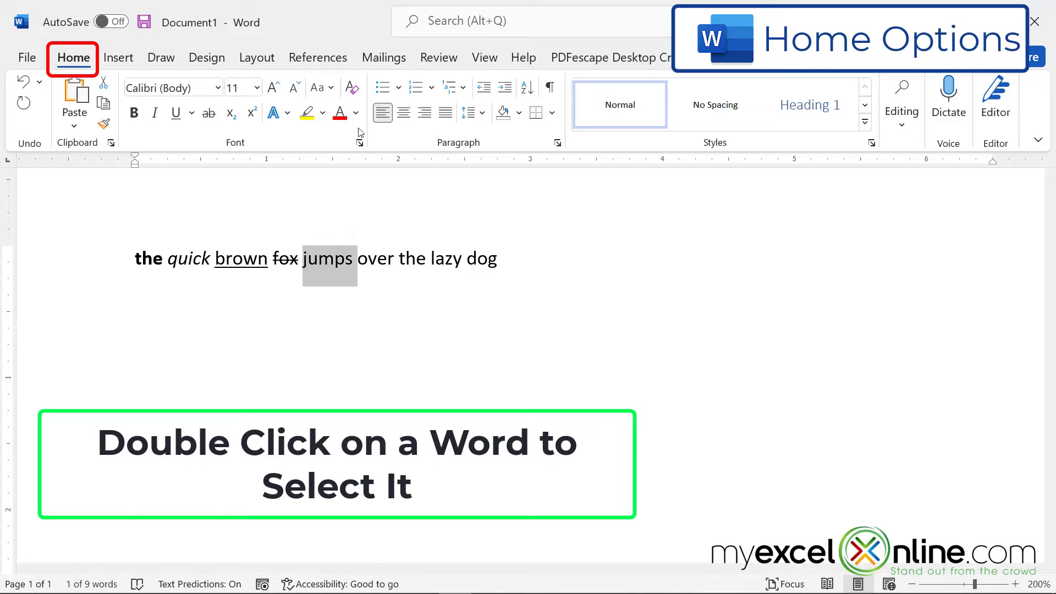
{"action": "left_click", "coordinate": [340, 113]}
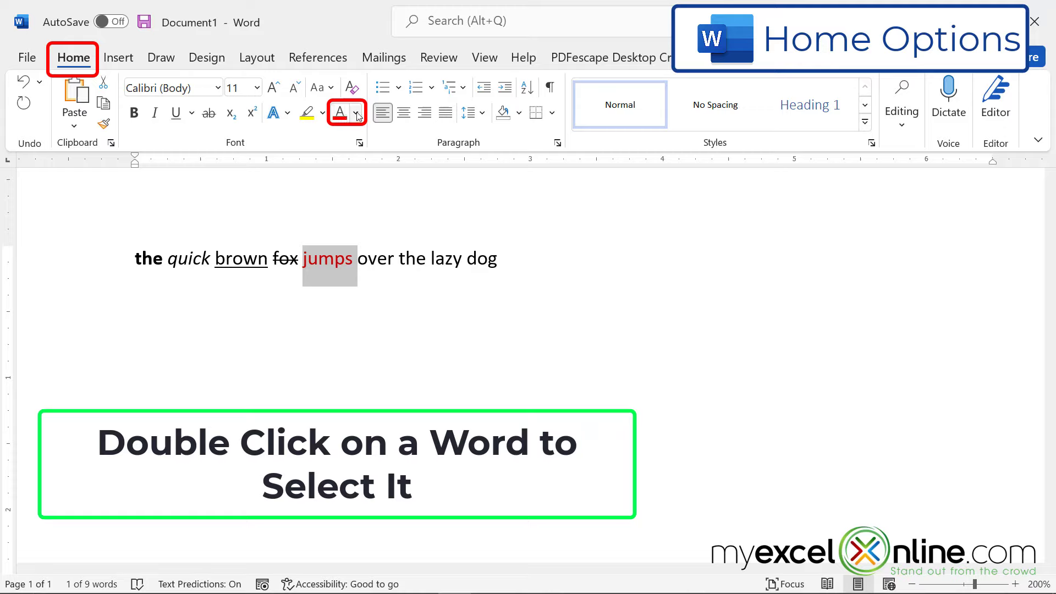
Inspect the More Colors Custom tab's hex value, then cancel without changes.
{"action": "left_click", "coordinate": [357, 114]}
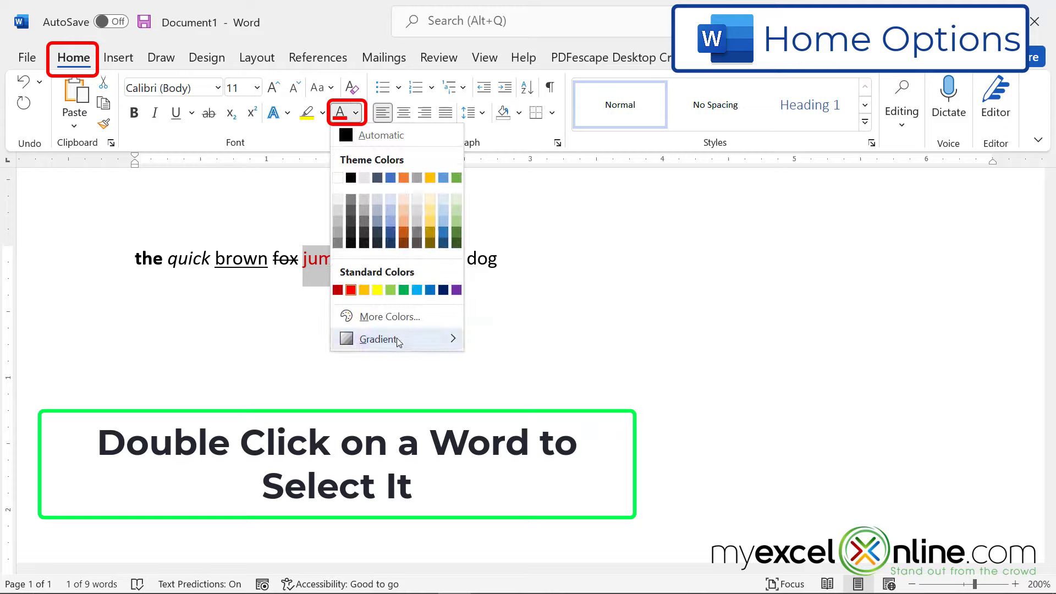
{"action": "left_click", "coordinate": [392, 318]}
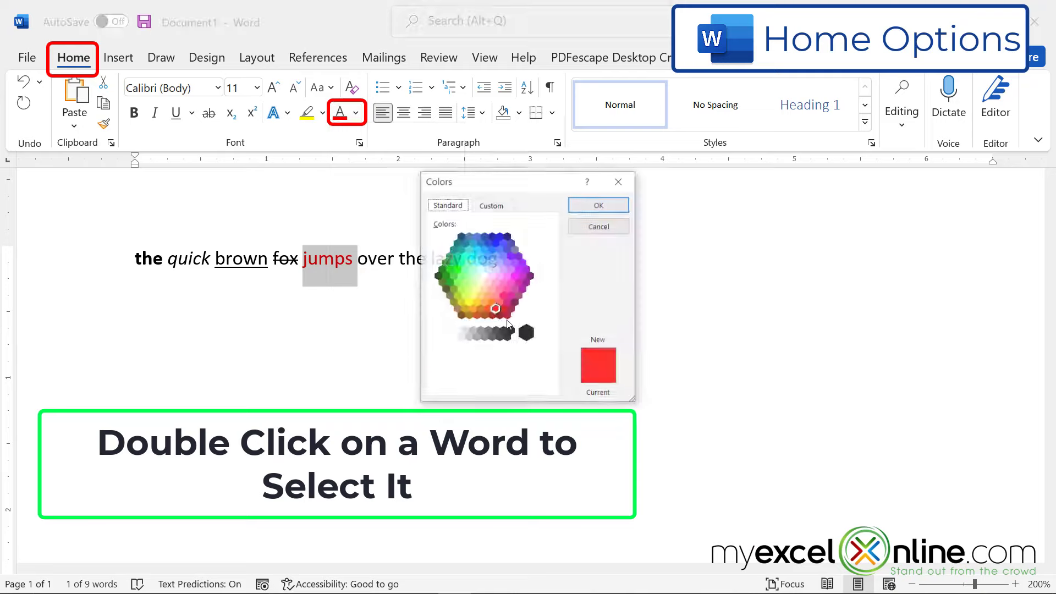
{"action": "left_click", "coordinate": [492, 209]}
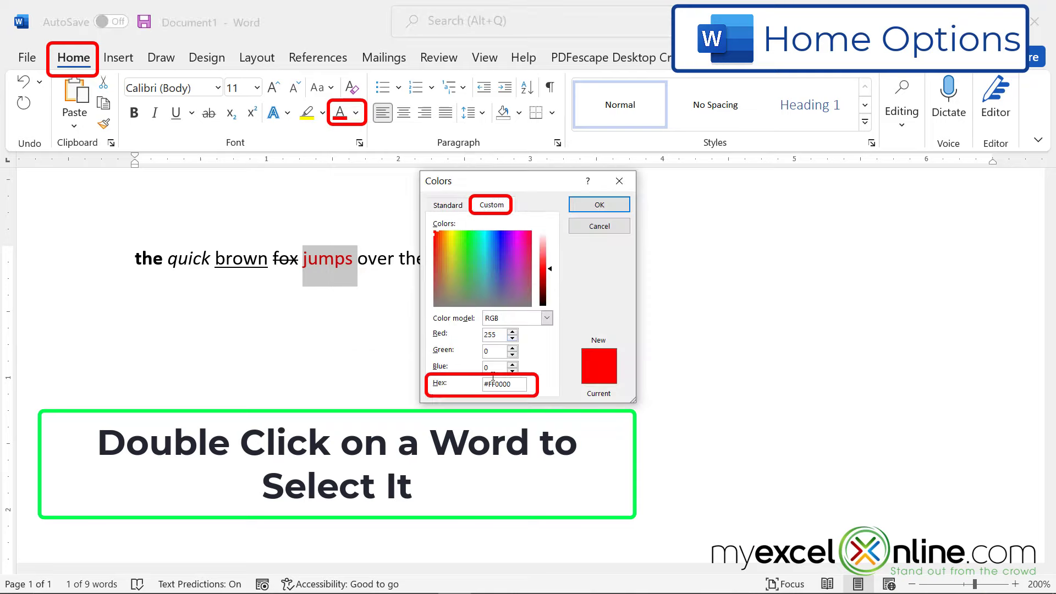
{"action": "double_click", "coordinate": [520, 385]}
{"action": "left_click", "coordinate": [600, 225]}
{"action": "left_click_drag", "start_coordinate": [512, 260], "coordinate": [62, 226]}
{"action": "left_click", "coordinate": [404, 113]}
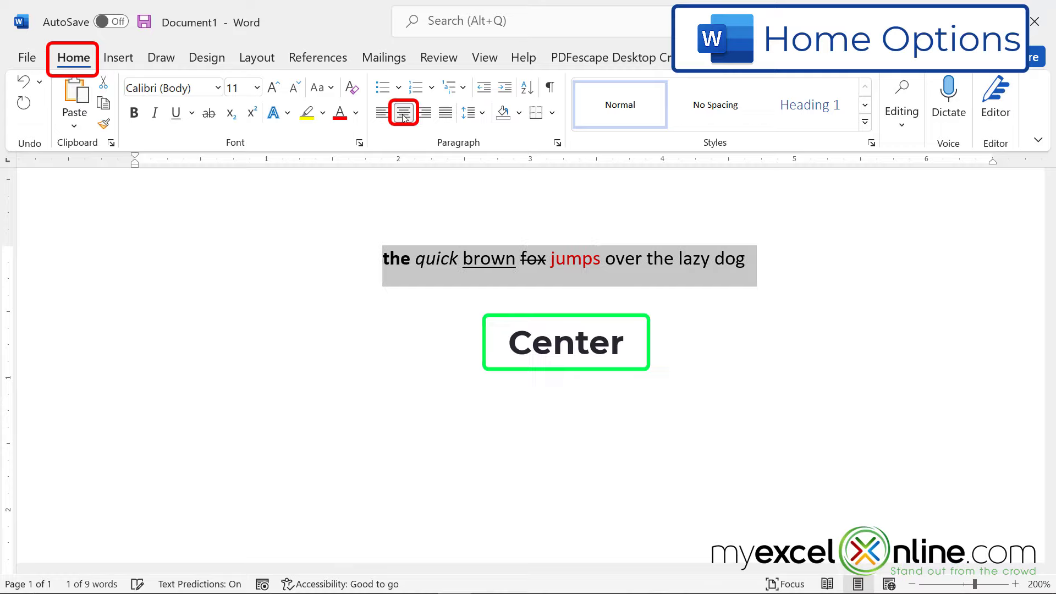
{"action": "left_click", "coordinate": [426, 115]}
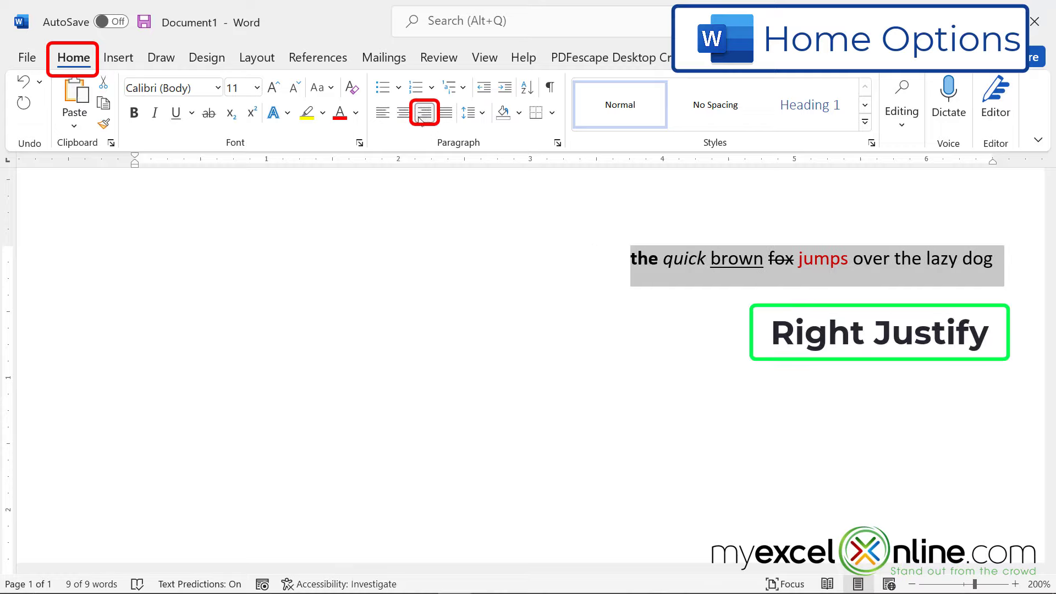
{"action": "left_click", "coordinate": [382, 113]}
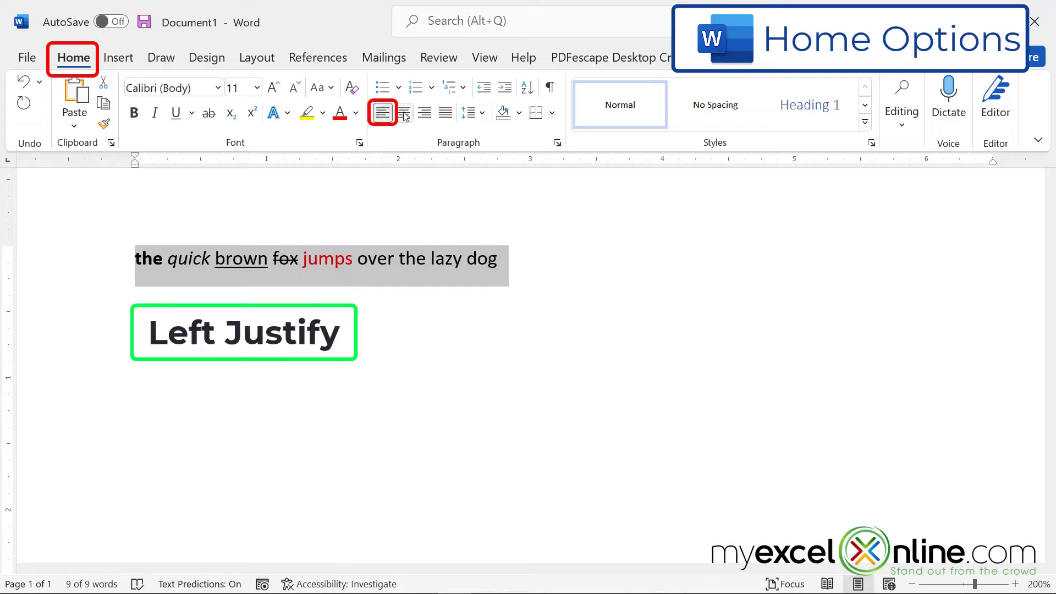
{"action": "left_click", "coordinate": [483, 114]}
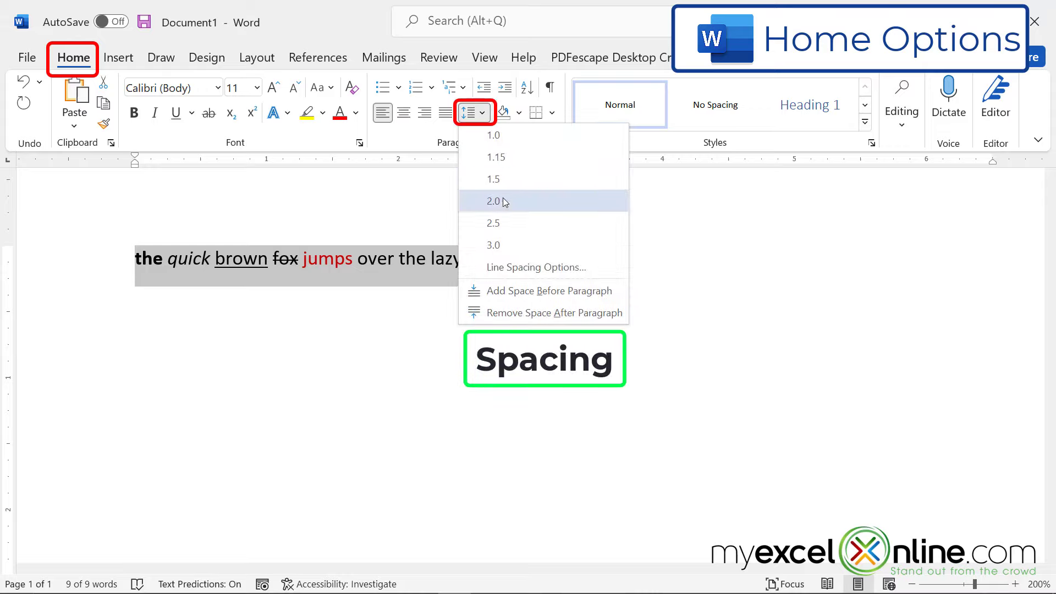
{"action": "left_click", "coordinate": [484, 113]}
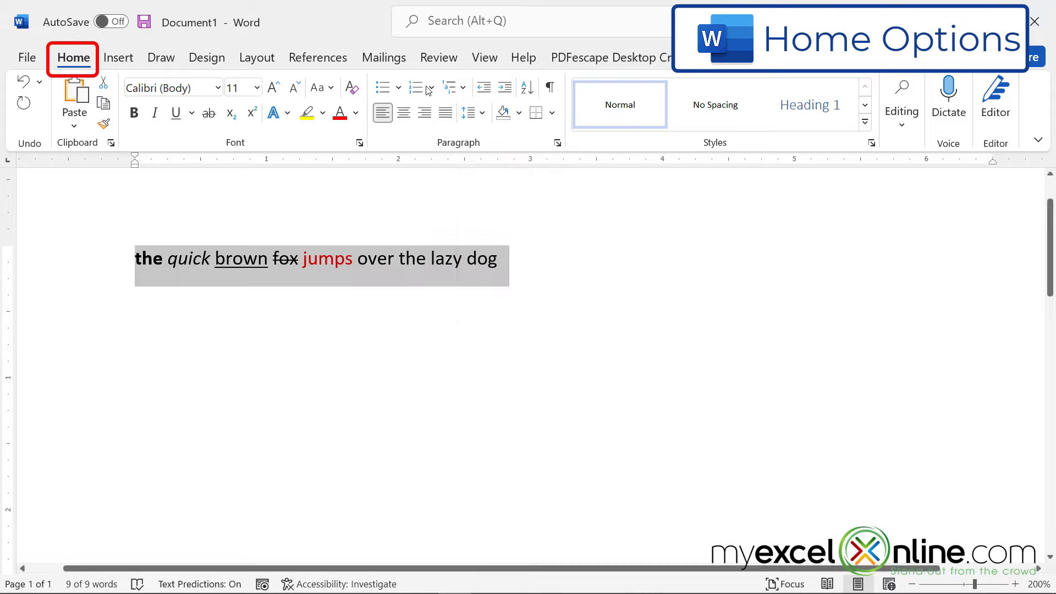
{"action": "left_click", "coordinate": [382, 88]}
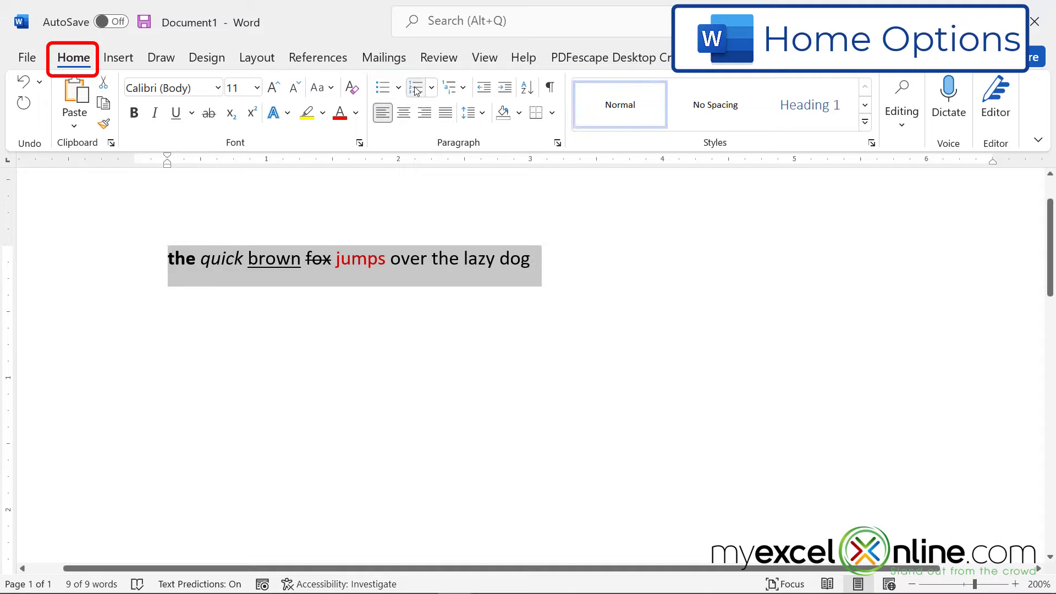
{"action": "left_click", "coordinate": [415, 88]}
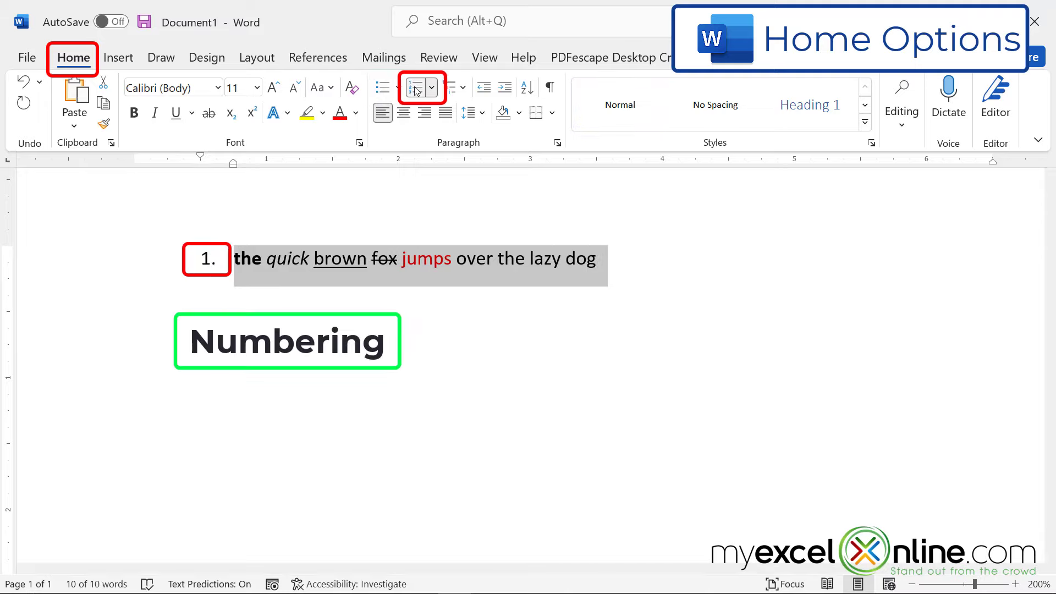
{"action": "left_click", "coordinate": [415, 89]}
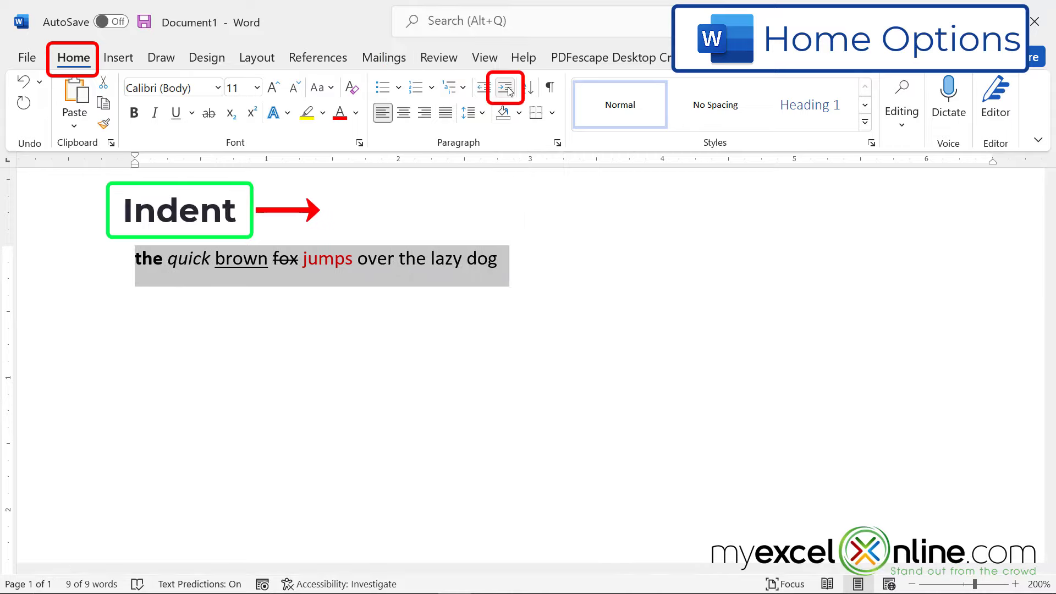
{"action": "left_click", "coordinate": [507, 90]}
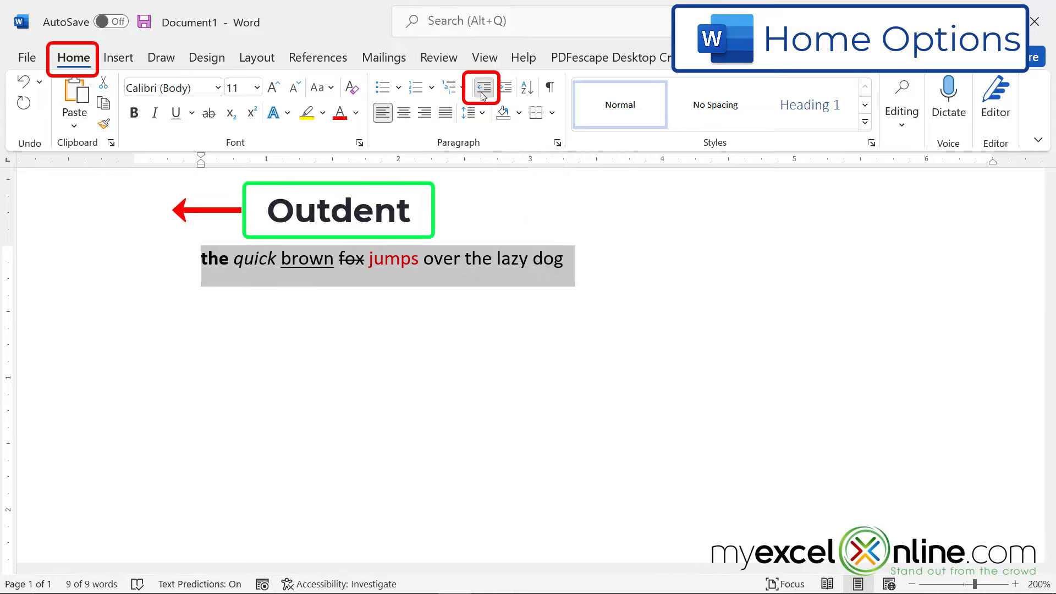
{"action": "left_click", "coordinate": [481, 94]}
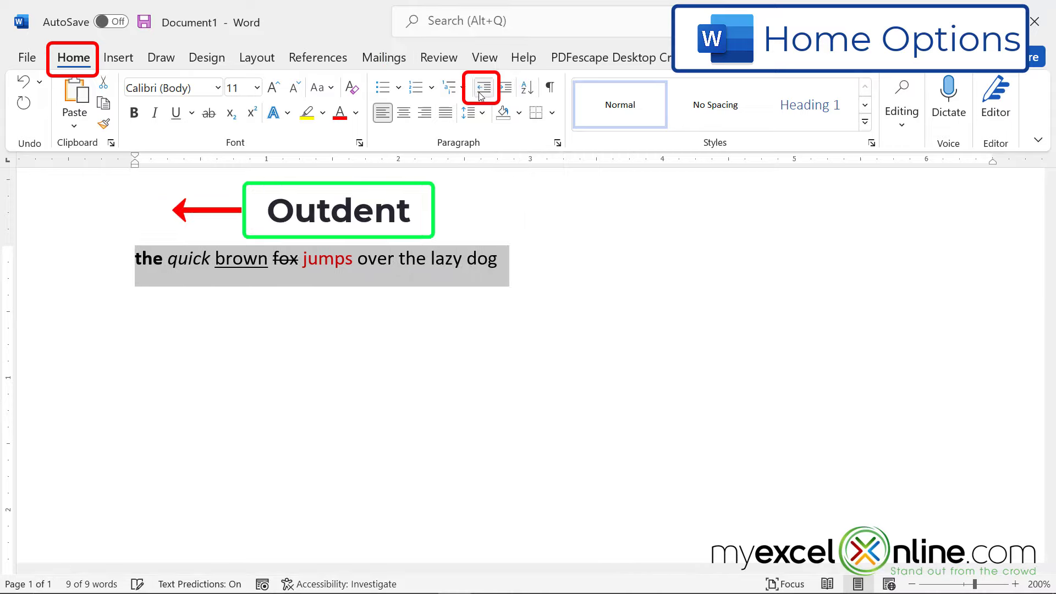
{"action": "left_click", "coordinate": [308, 120]}
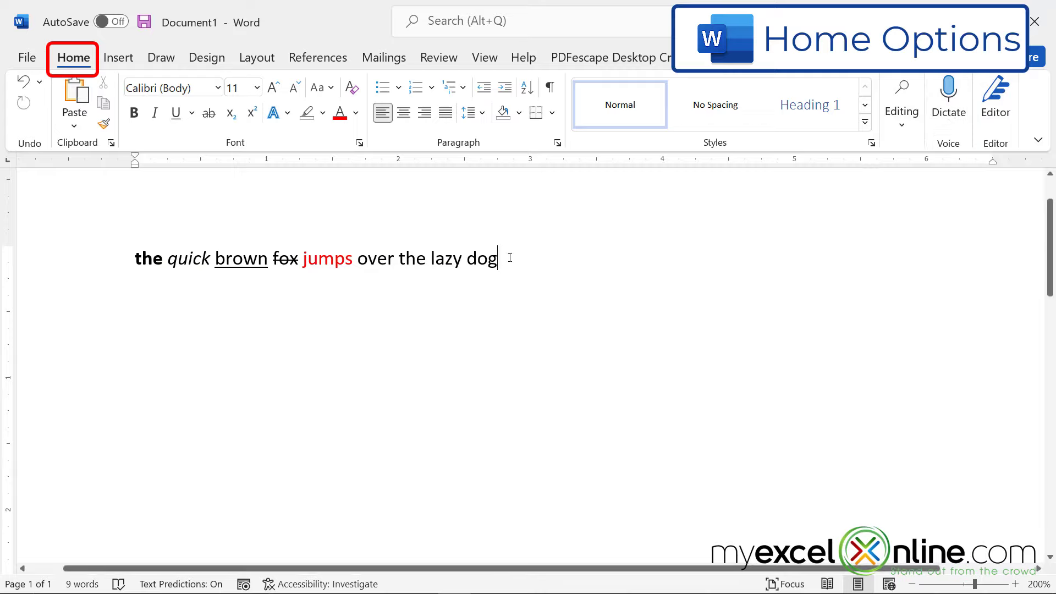
Dictate 'I am now watching a my excel video' onto a new line.
{"action": "left_click", "coordinate": [949, 92]}
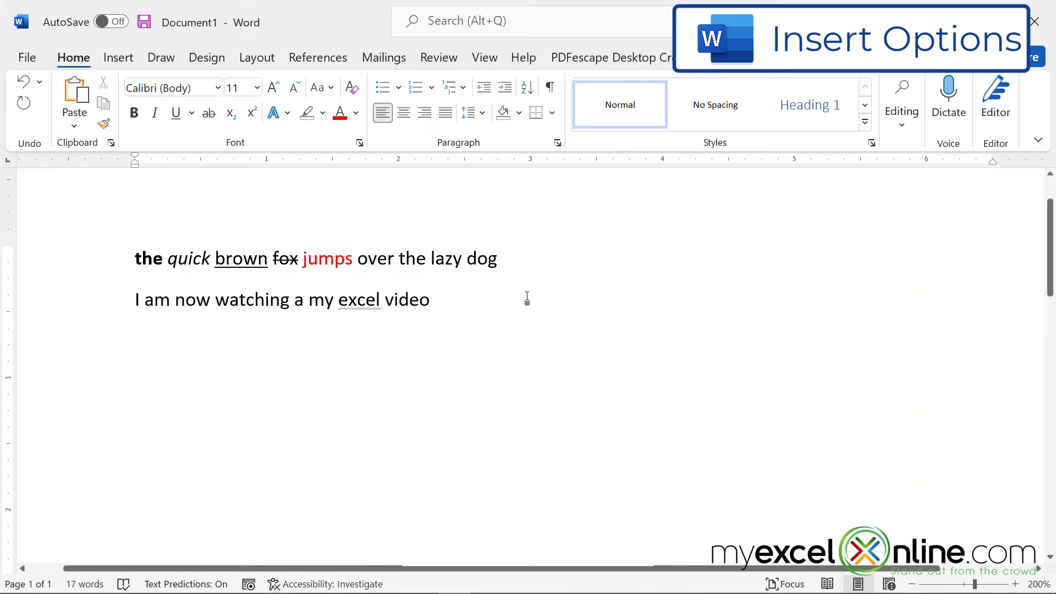
Insert a 3x3 table below the dictated line.
{"action": "left_click", "coordinate": [113, 59]}
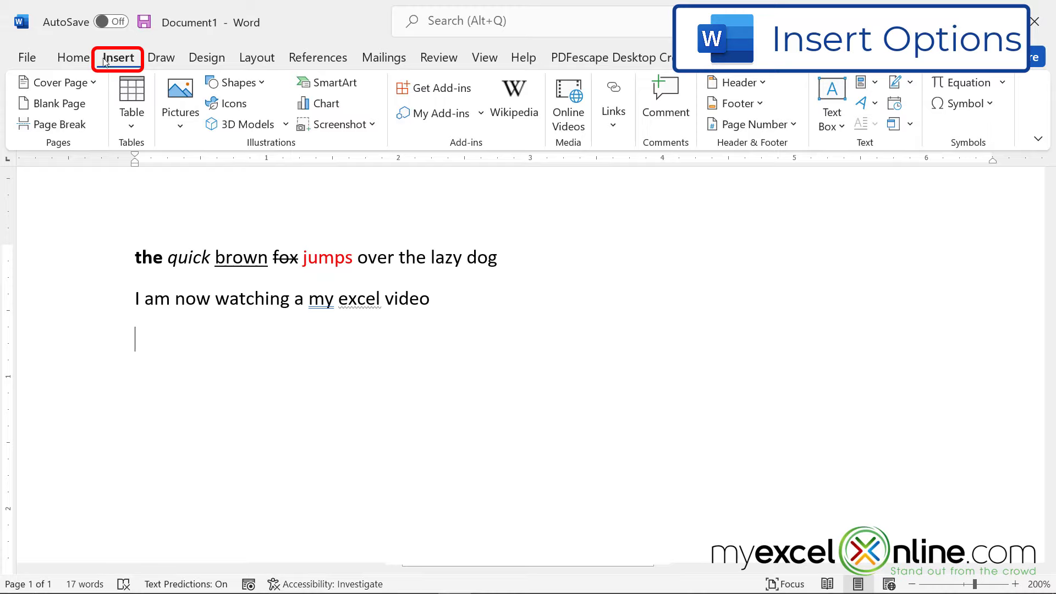
{"action": "left_click", "coordinate": [132, 132]}
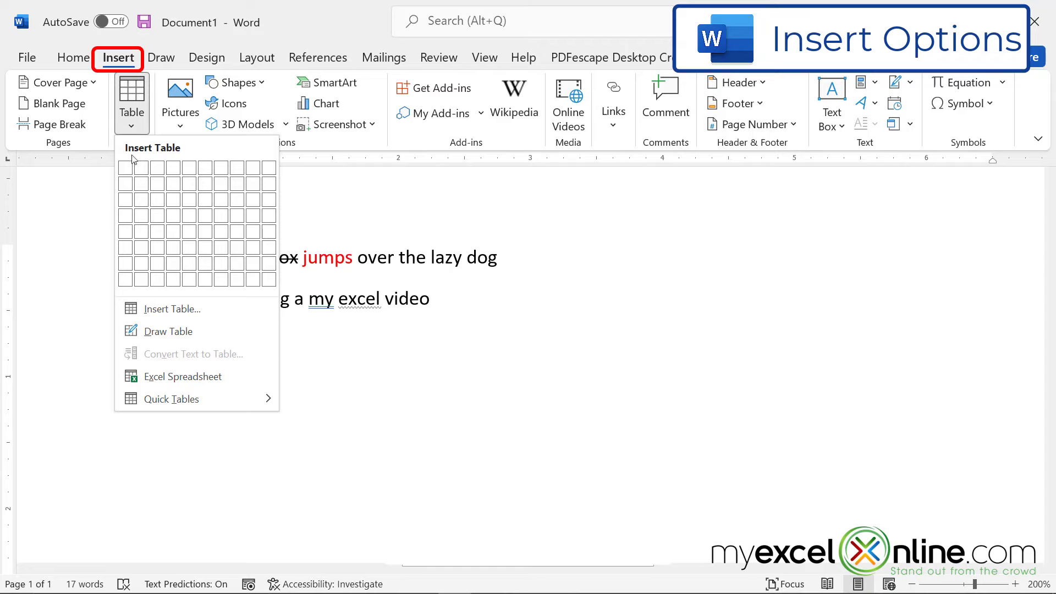
{"action": "left_click", "coordinate": [158, 208]}
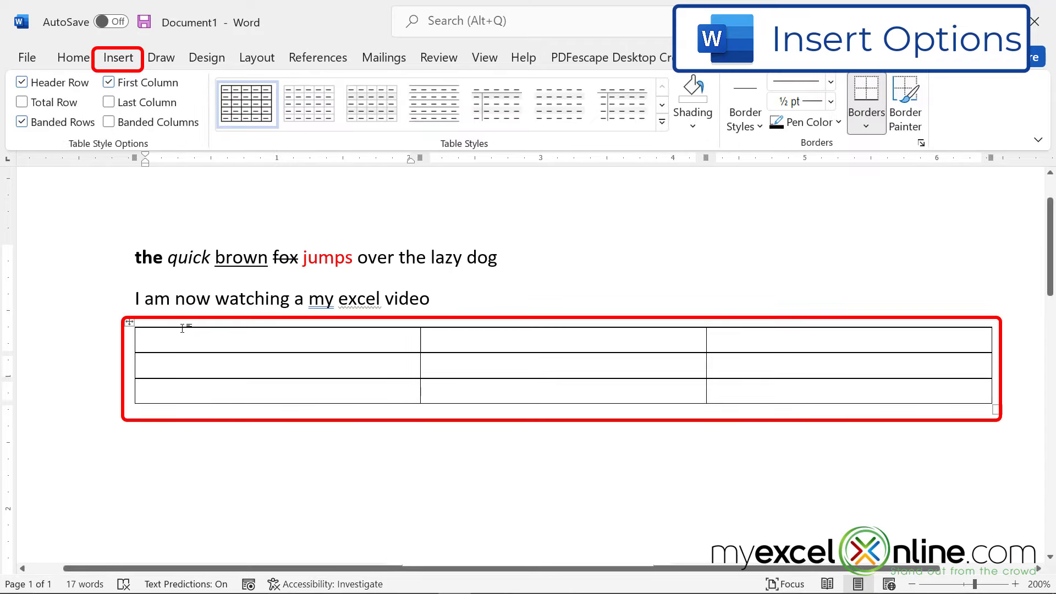
Fill the table's first row with Name, Phone Number and Email.
{"action": "type", "text": "Name"}
{"action": "key", "text": "Tab"}
{"action": "type", "text": "Phone Number"}
{"action": "key", "text": "Tab"}
{"action": "type", "text": "Email"}
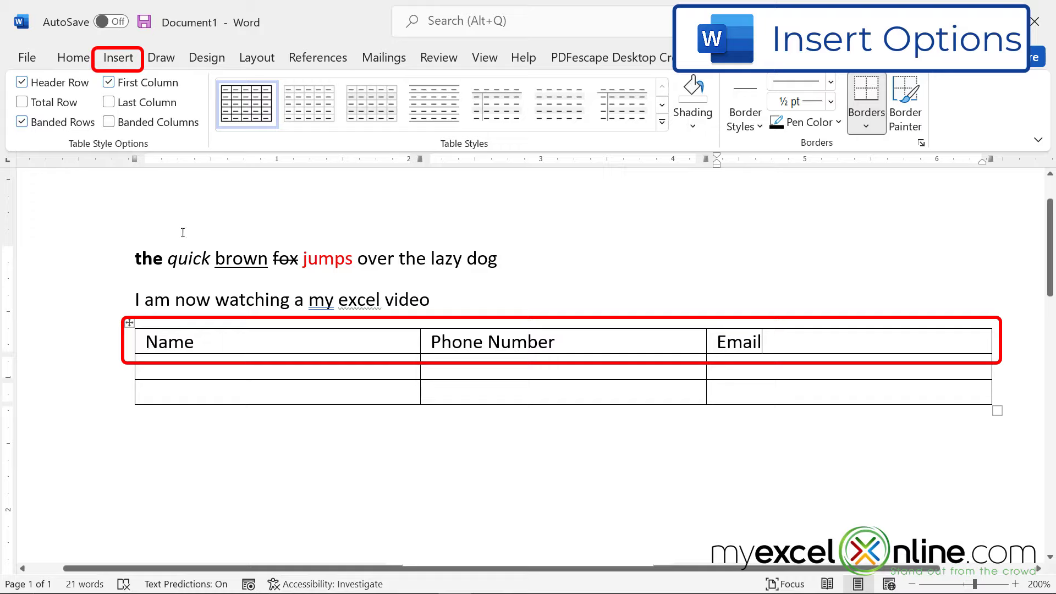
Center, bold and underline the Name, Phone Number and Email header row, then select the whole table.
{"action": "left_click_drag", "start_coordinate": [146, 343], "coordinate": [840, 340]}
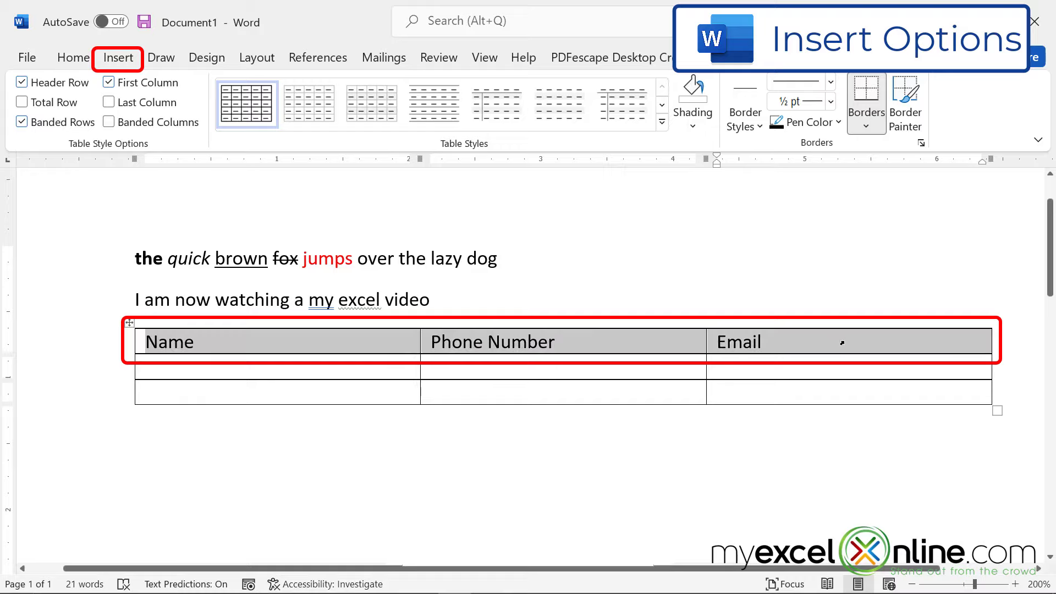
{"action": "left_click", "coordinate": [74, 57]}
{"action": "left_click", "coordinate": [404, 113]}
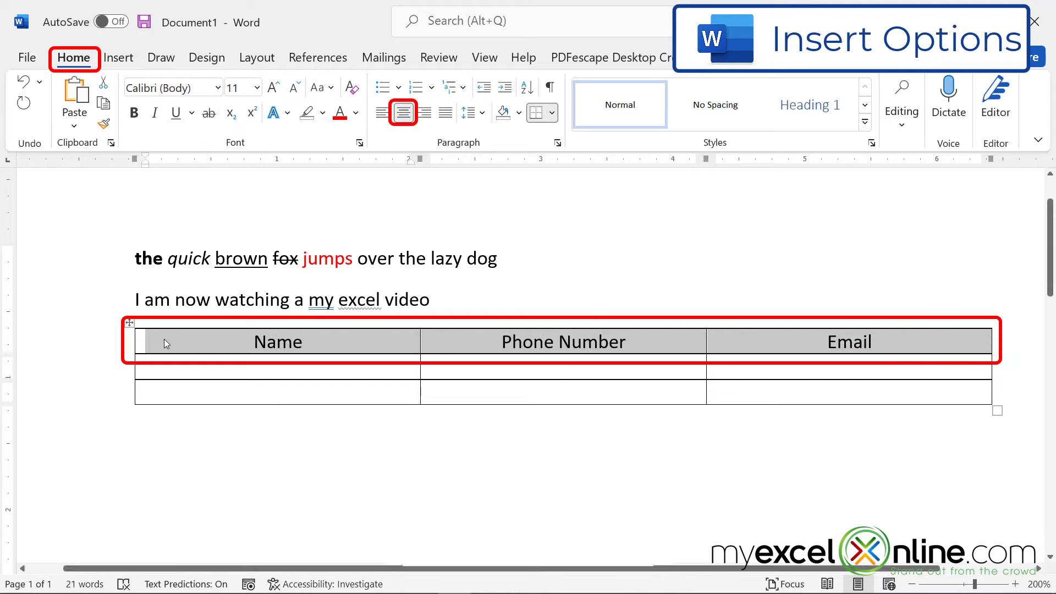
{"action": "left_click", "coordinate": [134, 113]}
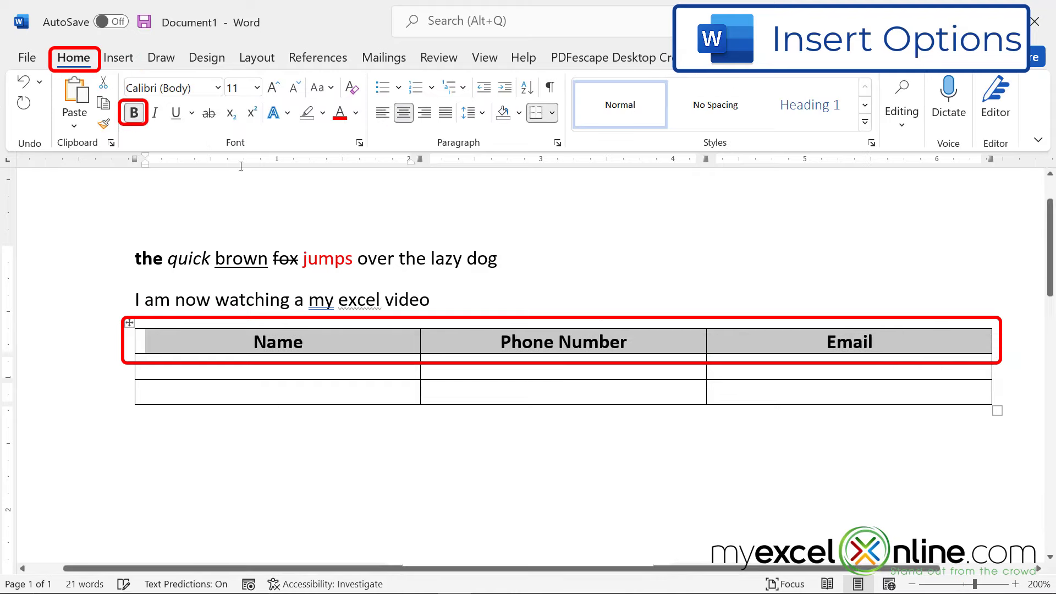
{"action": "left_click", "coordinate": [176, 113]}
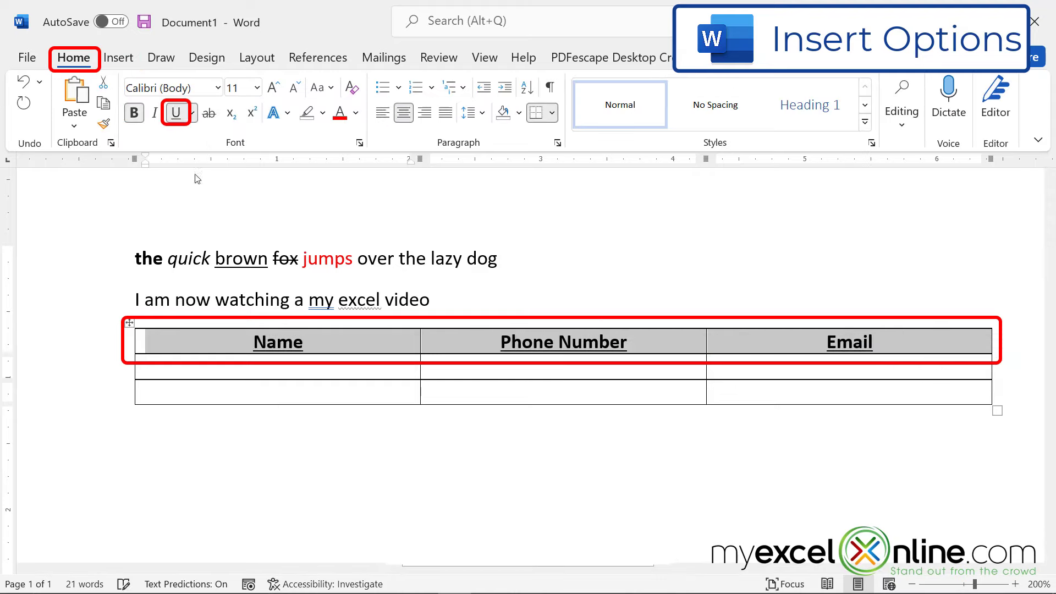
{"action": "left_click", "coordinate": [173, 339]}
{"action": "mouse_move", "coordinate": [165, 335]}
{"action": "left_mouse_down"}
{"action": "mouse_move", "coordinate": [791, 410]}
{"action": "mouse_move", "coordinate": [840, 398]}
{"action": "left_mouse_up"}
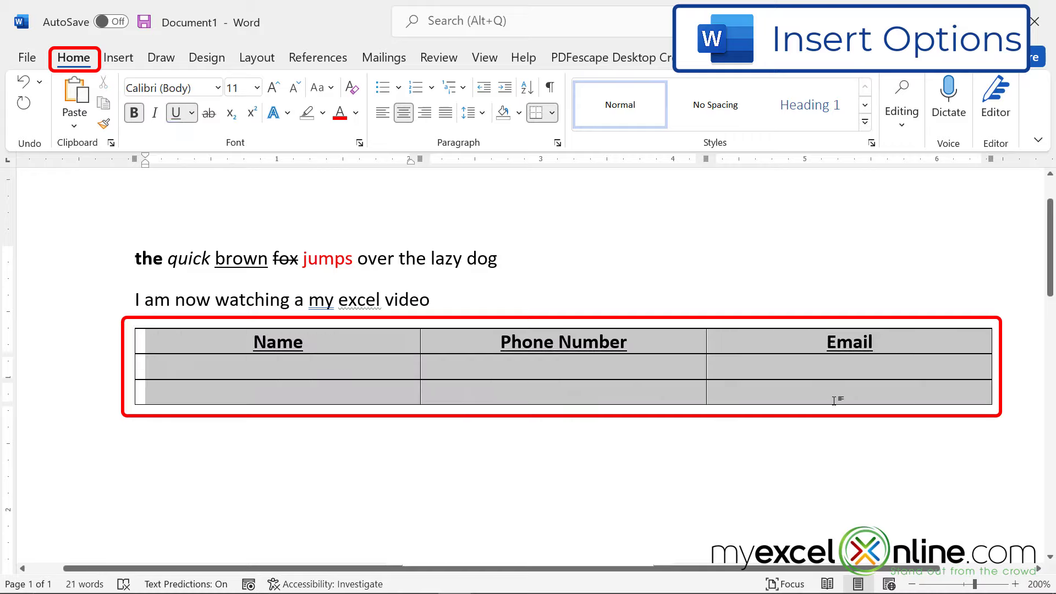
Give the table a 4½ pt box border around its outside.
{"action": "left_click", "coordinate": [554, 115]}
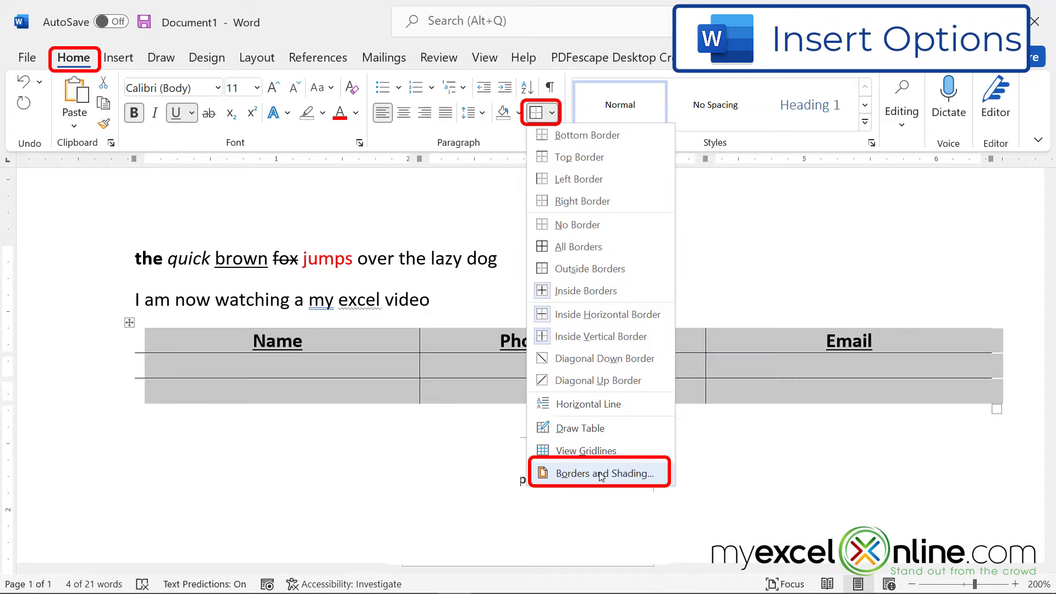
{"action": "left_click", "coordinate": [595, 452]}
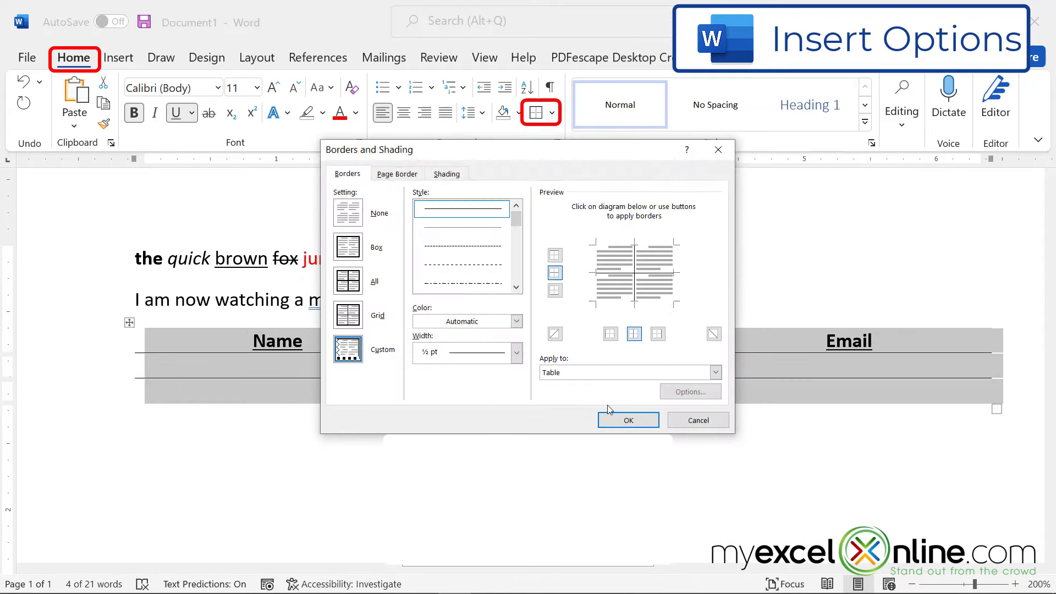
{"action": "left_click", "coordinate": [518, 354]}
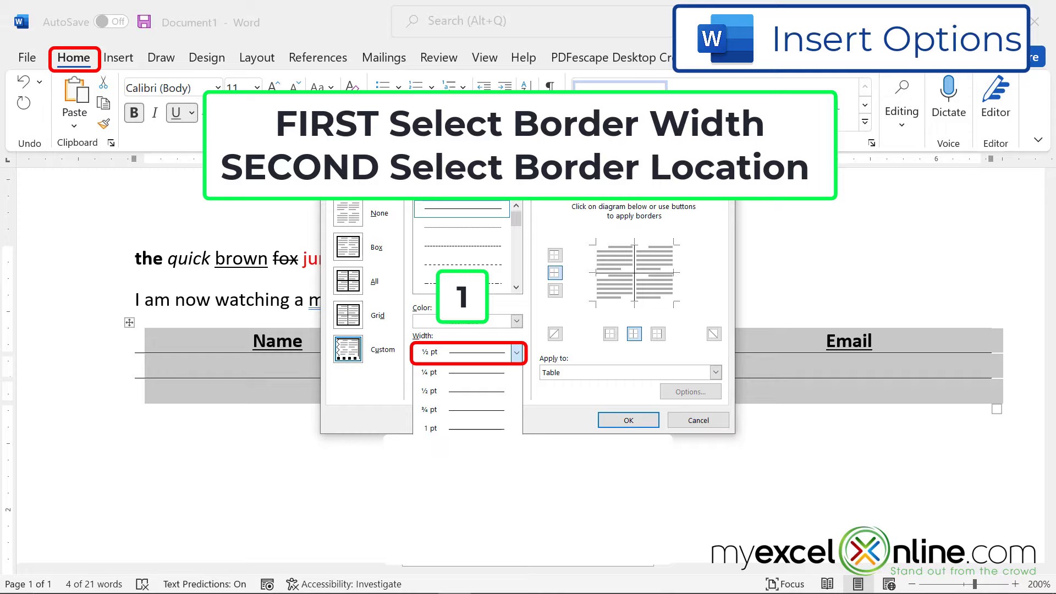
{"action": "scroll", "coordinate": [462, 402], "scroll_direction": "down", "scroll_amount": 2}
{"action": "left_click", "coordinate": [435, 410]}
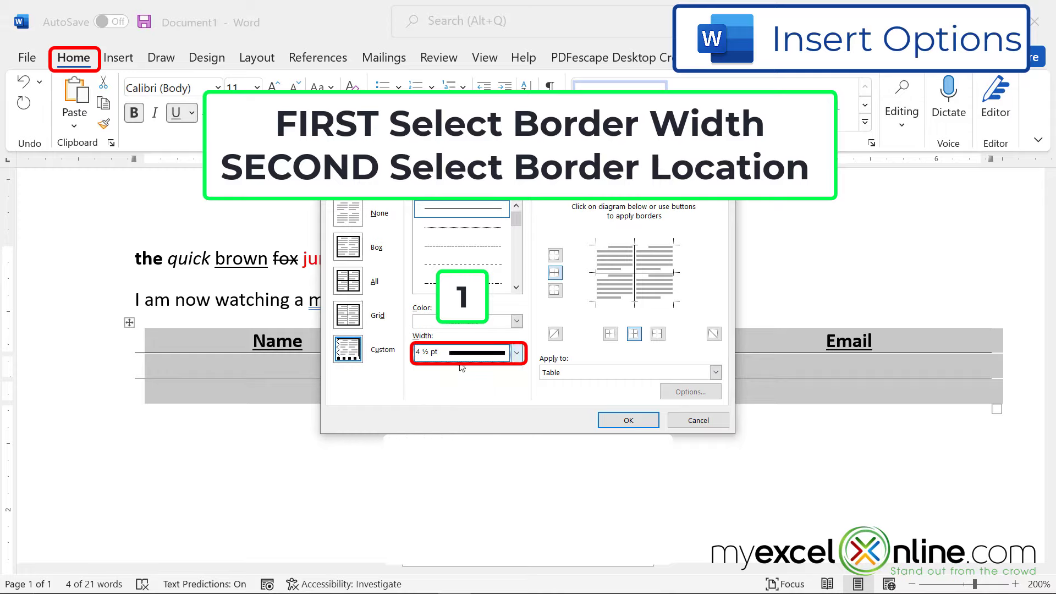
{"action": "left_click", "coordinate": [348, 247]}
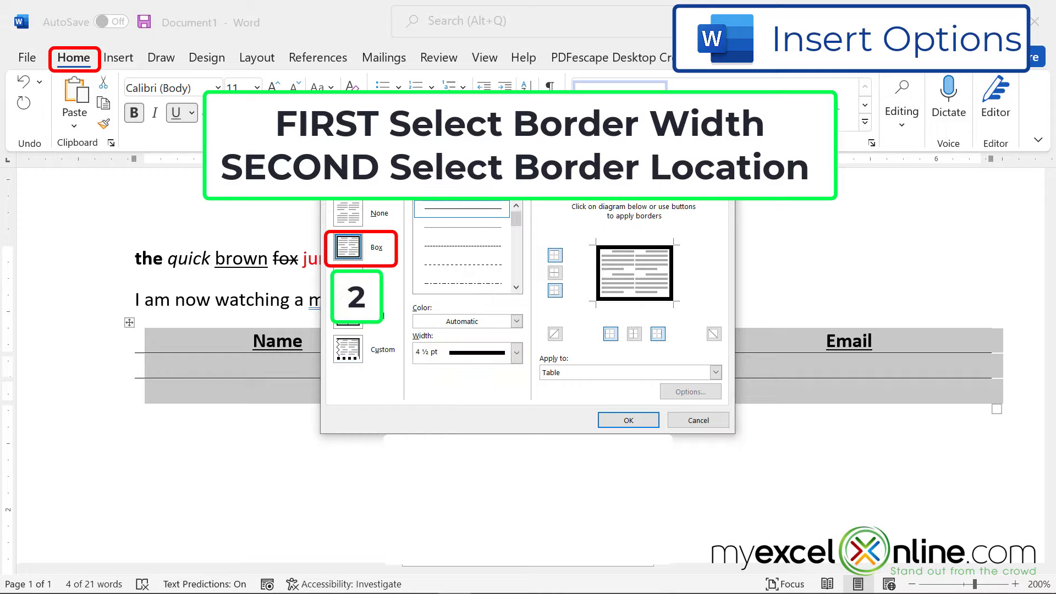
{"action": "left_click", "coordinate": [624, 420]}
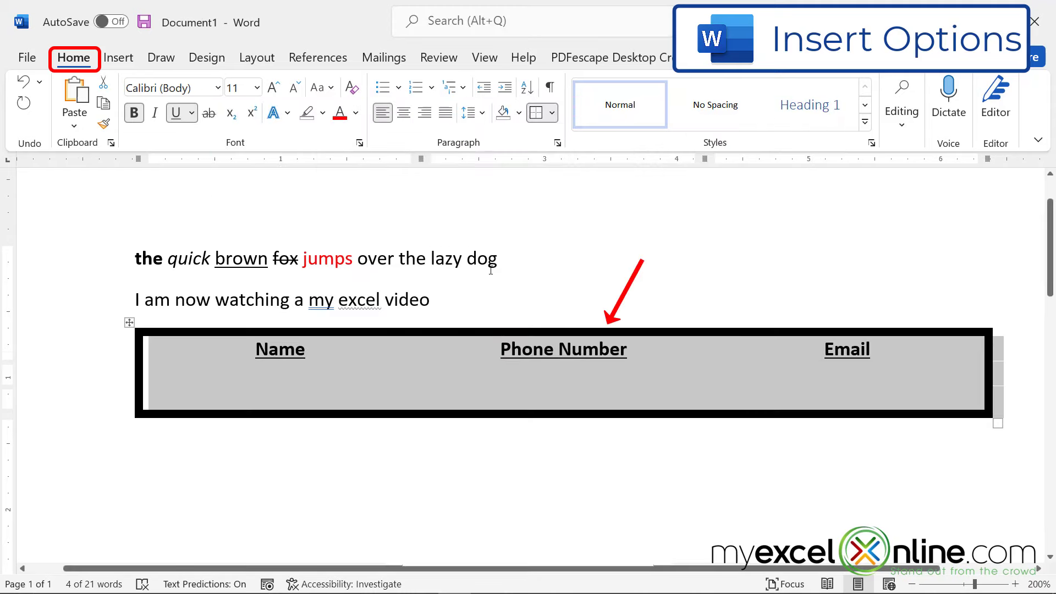
Add 2¼ pt inside horizontal and vertical borders to the table.
{"action": "left_click", "coordinate": [552, 113]}
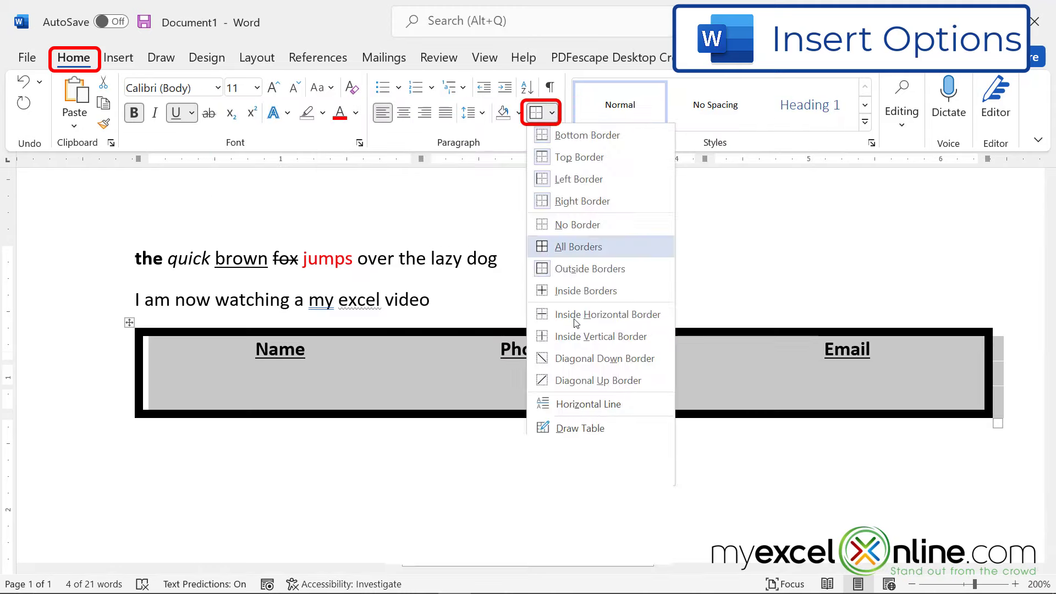
{"action": "left_click", "coordinate": [589, 474]}
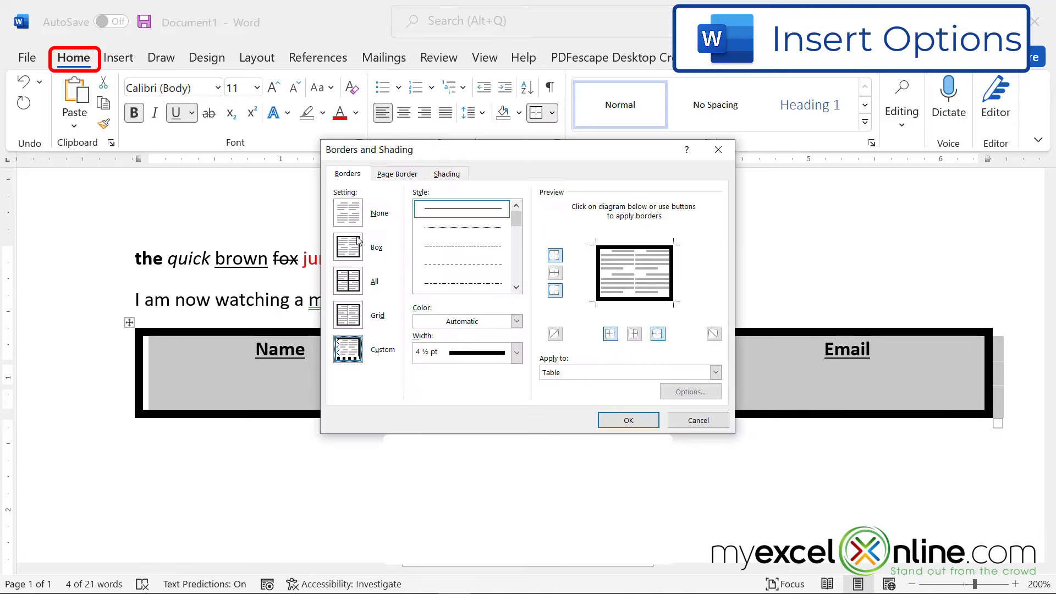
{"action": "left_click", "coordinate": [517, 353]}
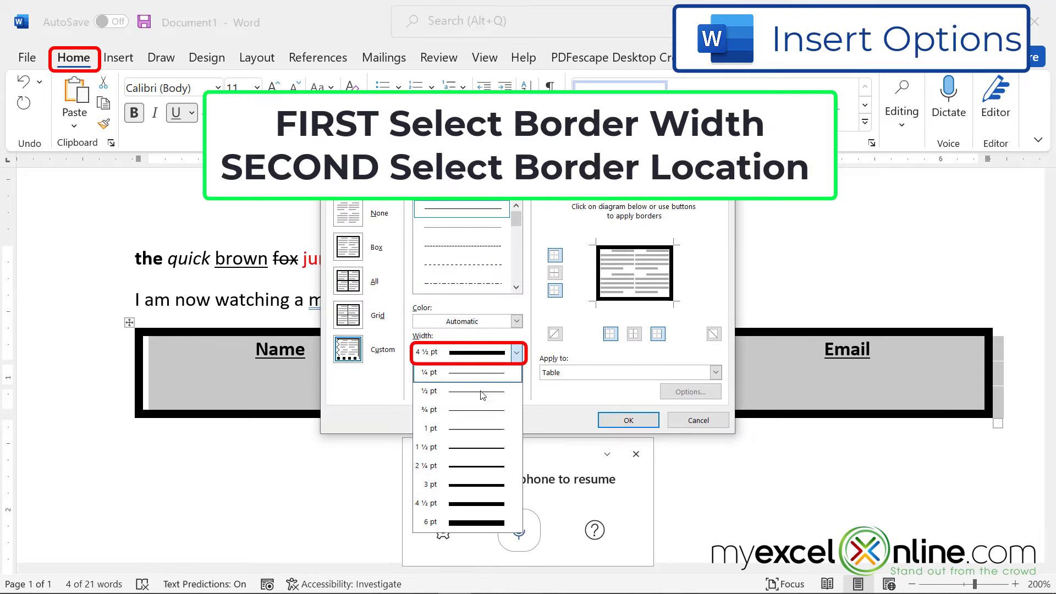
{"action": "left_click", "coordinate": [474, 466]}
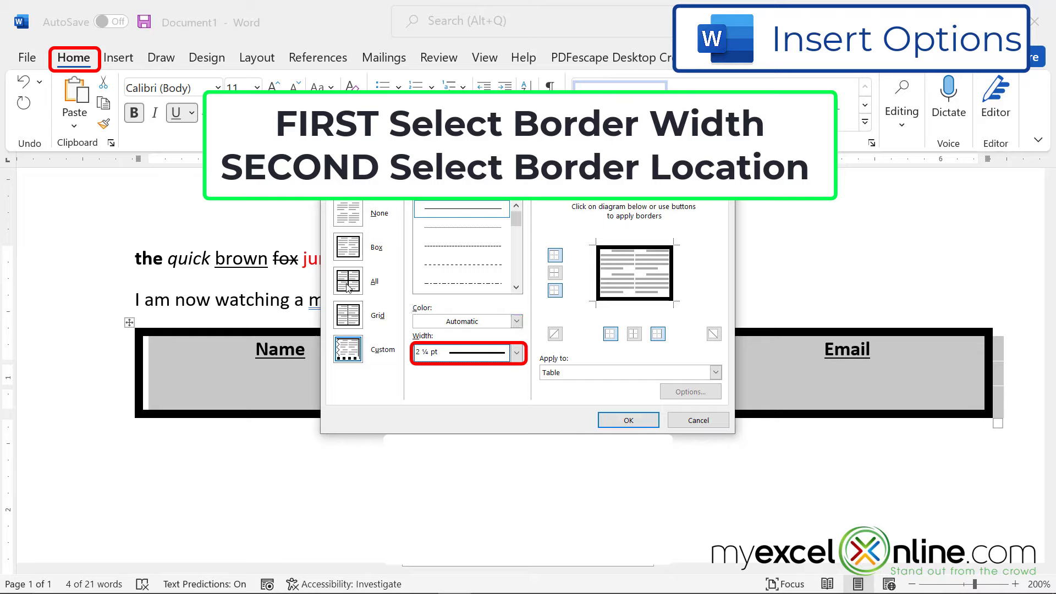
{"action": "left_click", "coordinate": [637, 278]}
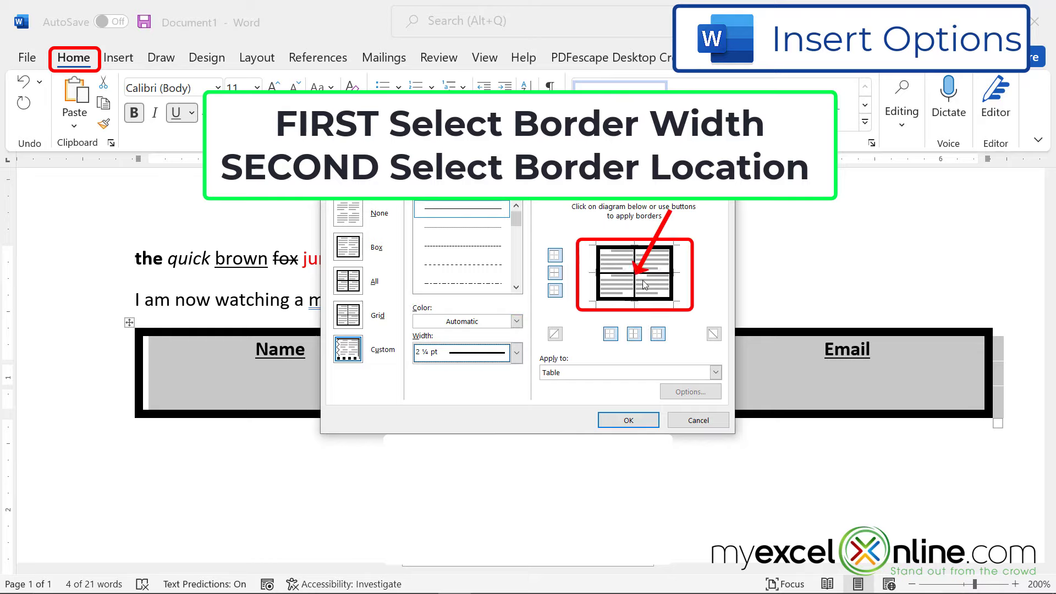
{"action": "left_click", "coordinate": [629, 420]}
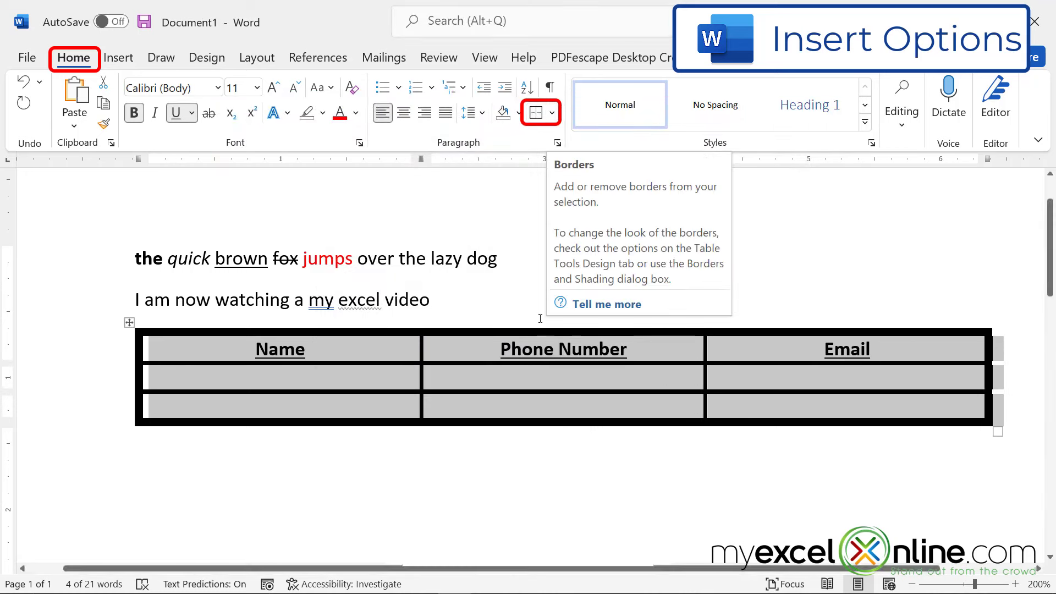
Apply 1 pt light blue borders to every table line with the All setting, then deselect the table.
{"action": "left_click", "coordinate": [552, 112]}
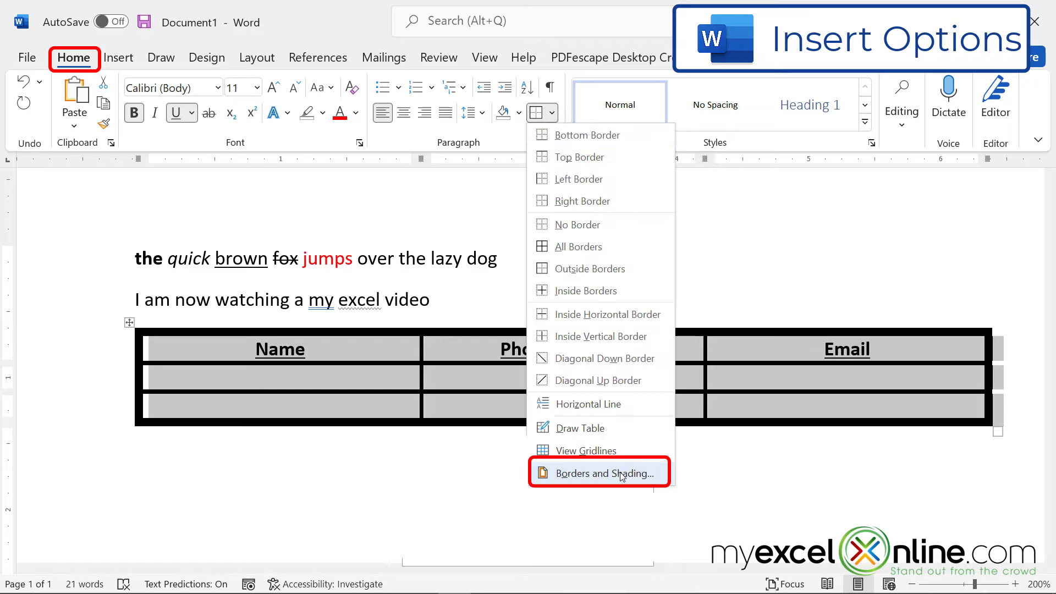
{"action": "left_click", "coordinate": [602, 472]}
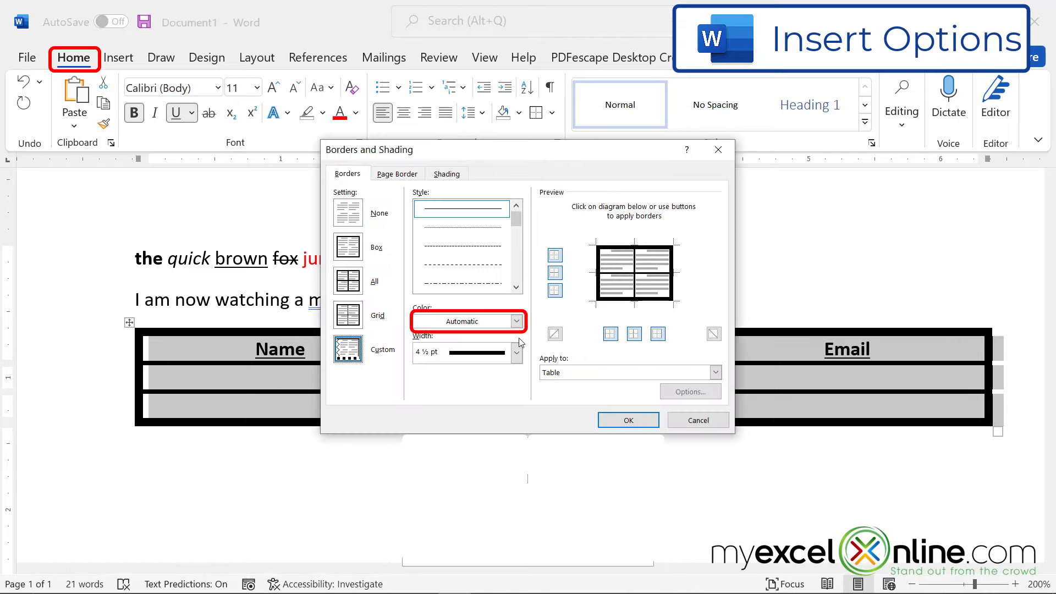
{"action": "left_click", "coordinate": [479, 322]}
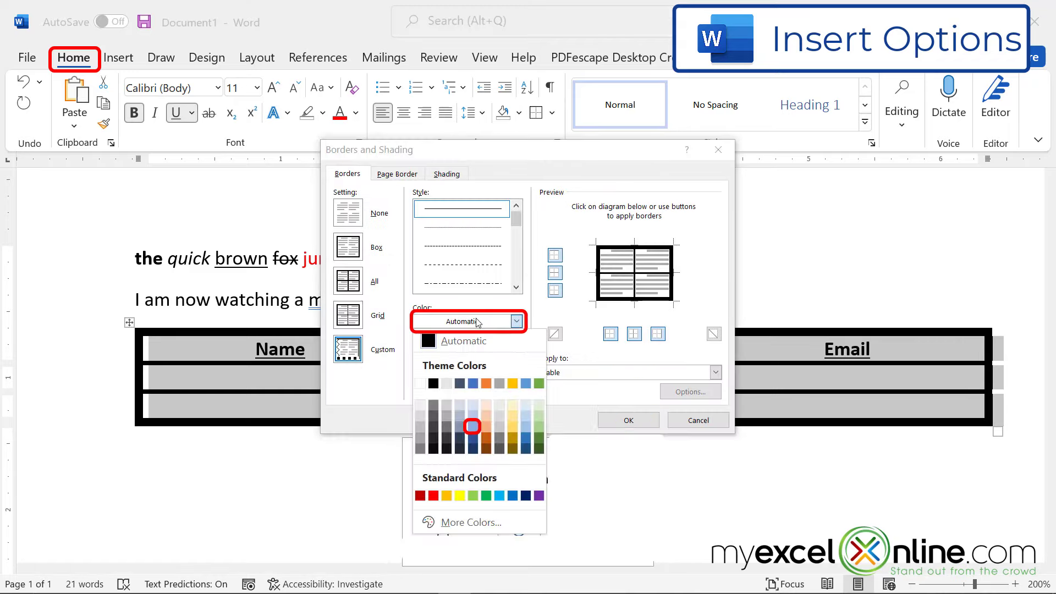
{"action": "left_click", "coordinate": [480, 427]}
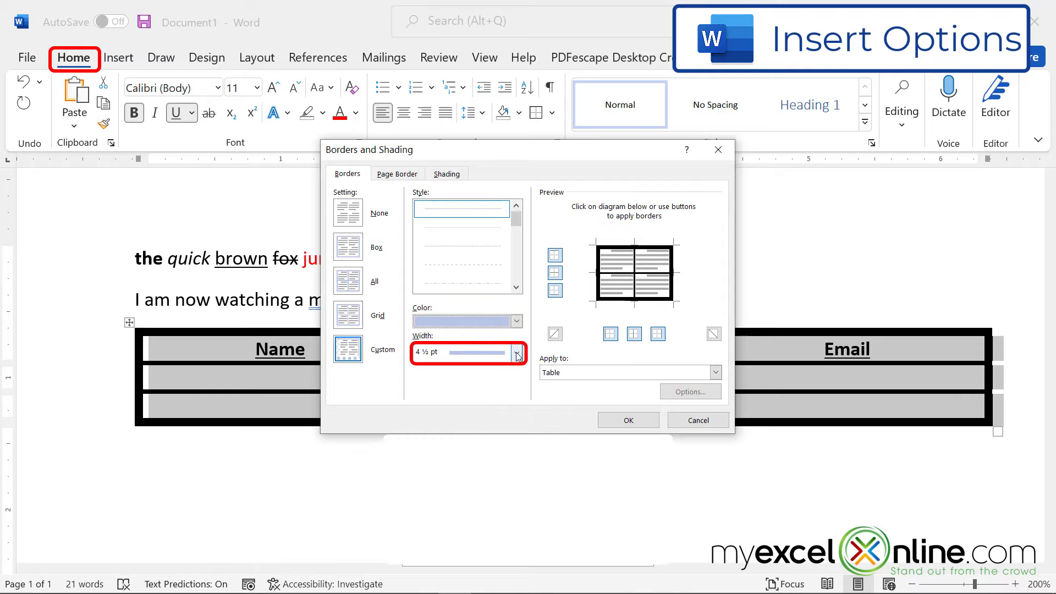
{"action": "left_click", "coordinate": [518, 353]}
{"action": "left_click", "coordinate": [470, 429]}
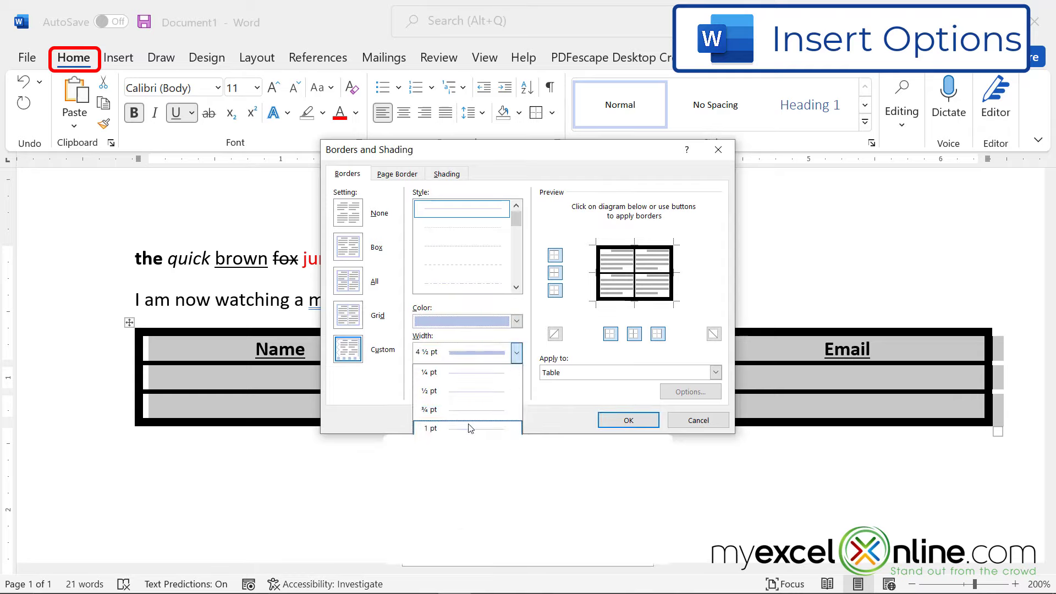
{"action": "left_click", "coordinate": [347, 282]}
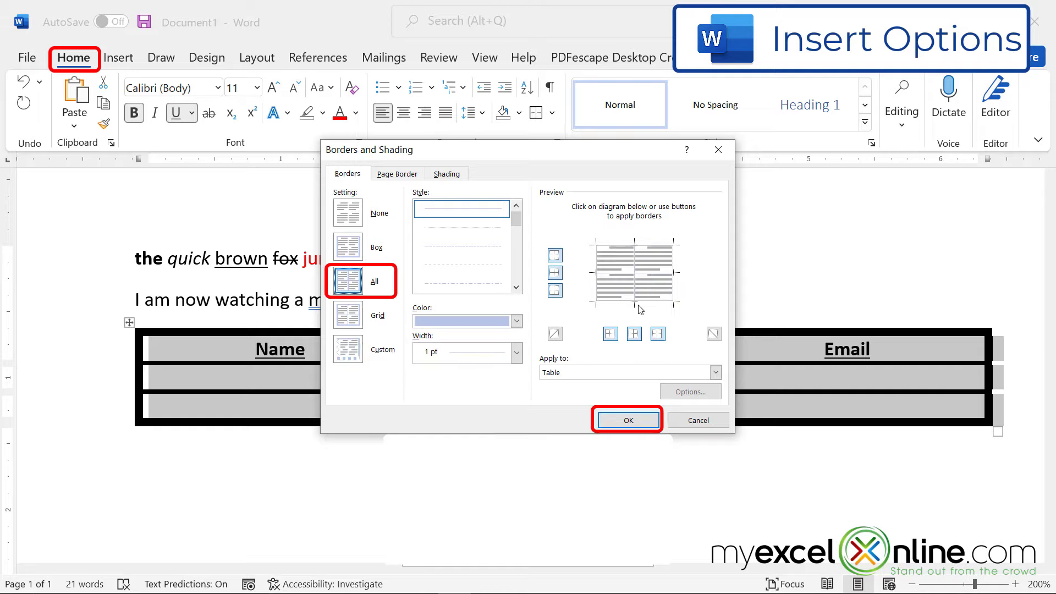
{"action": "left_click", "coordinate": [619, 423]}
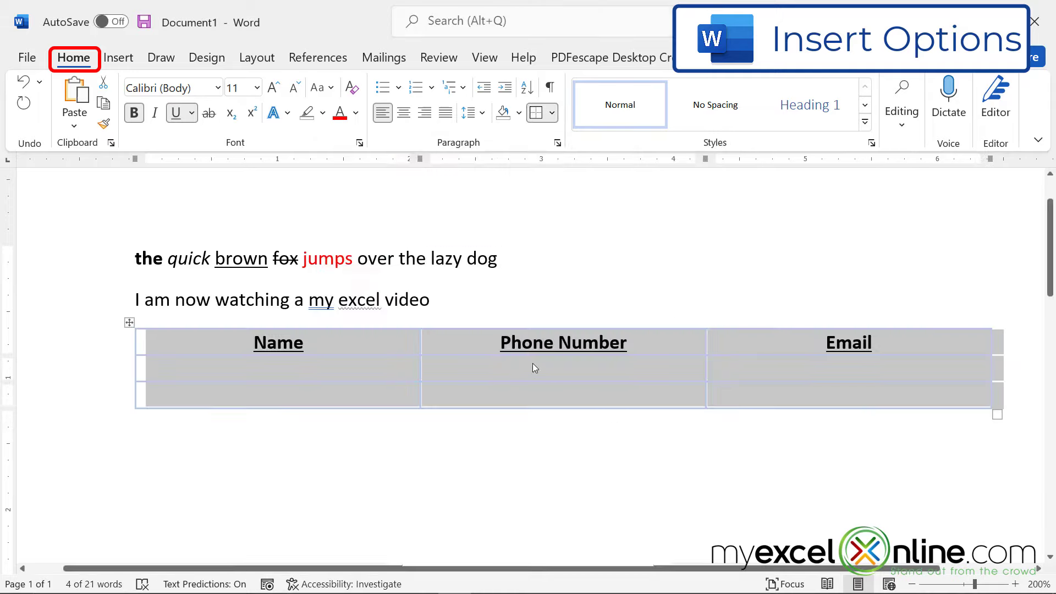
{"action": "left_click", "coordinate": [532, 363]}
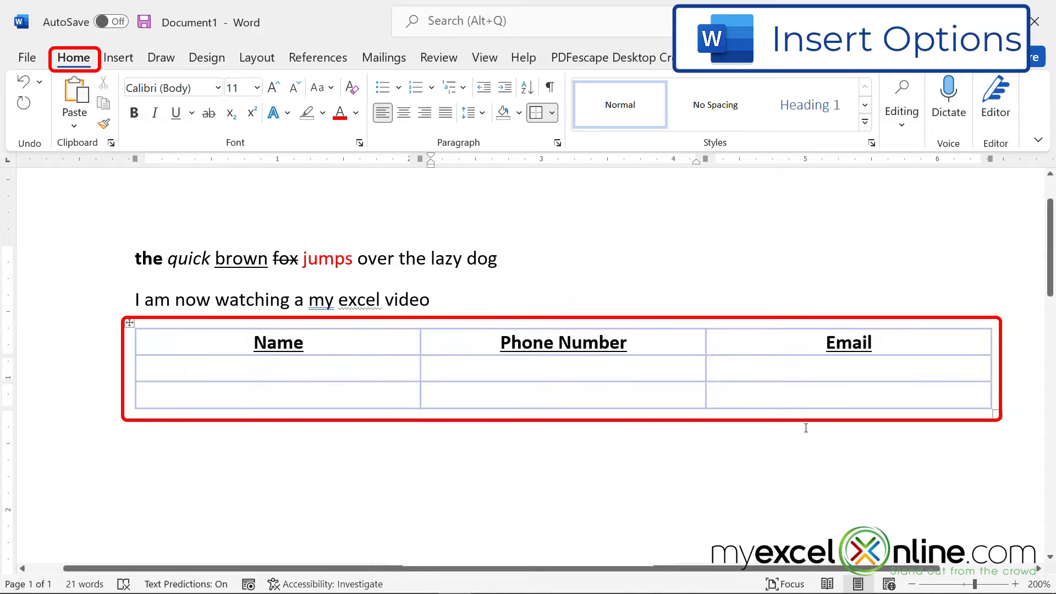
Fill the table's second row with light blue shading through Borders and Shading.
{"action": "left_click_drag", "start_coordinate": [158, 368], "coordinate": [770, 365]}
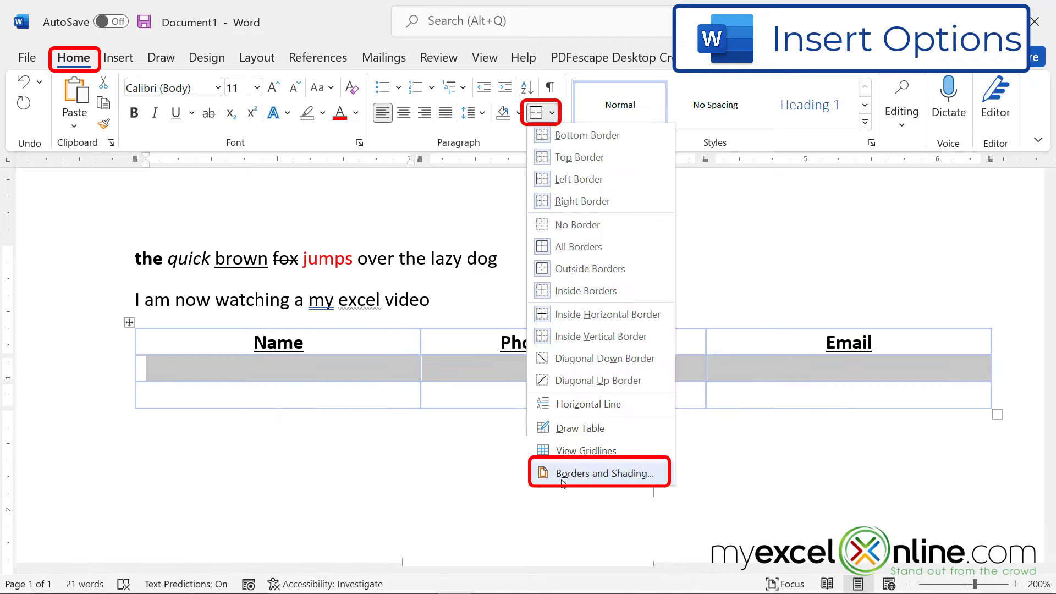
{"action": "left_click", "coordinate": [601, 471]}
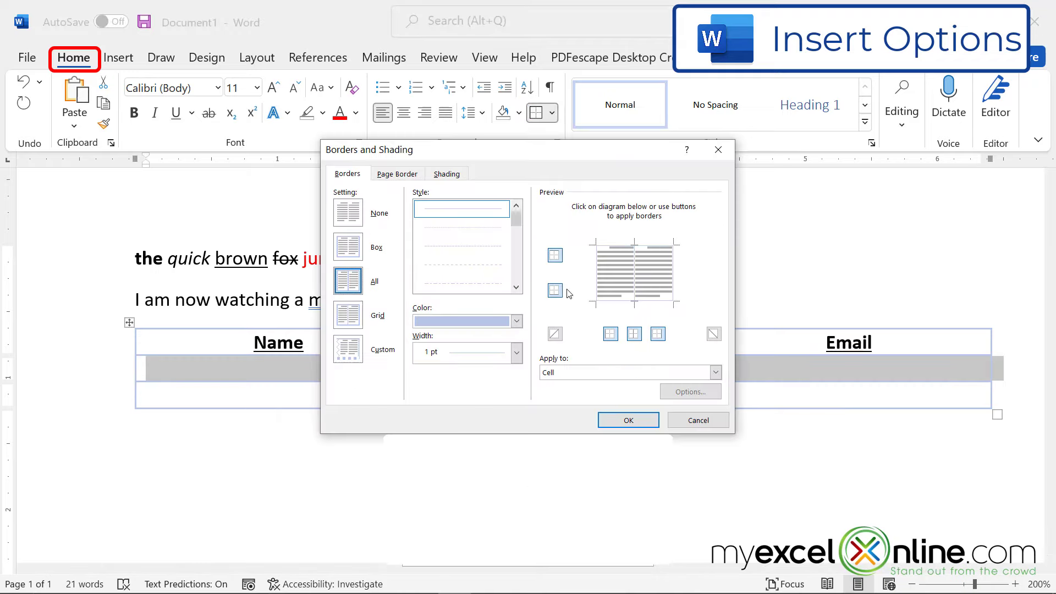
{"action": "left_click", "coordinate": [448, 174]}
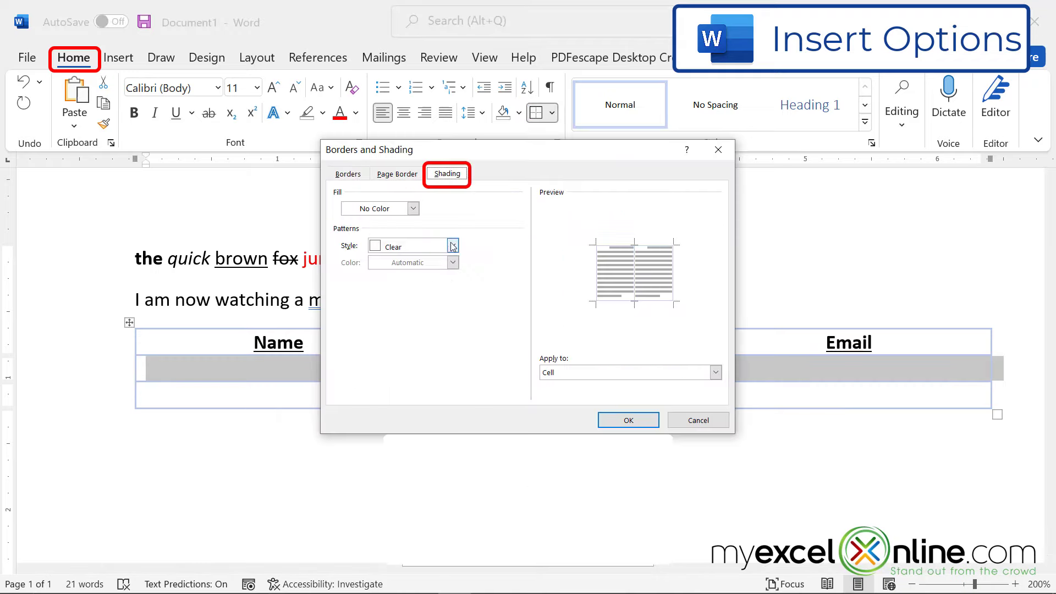
{"action": "left_click", "coordinate": [414, 209]}
{"action": "left_click", "coordinate": [402, 269]}
{"action": "left_click", "coordinate": [629, 421]}
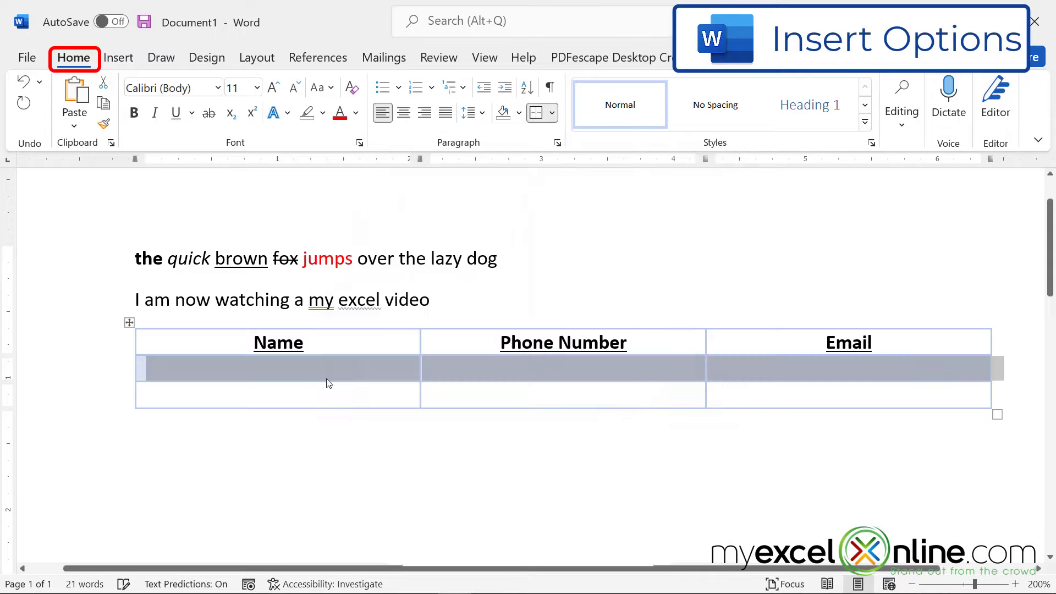
{"action": "left_click", "coordinate": [810, 401]}
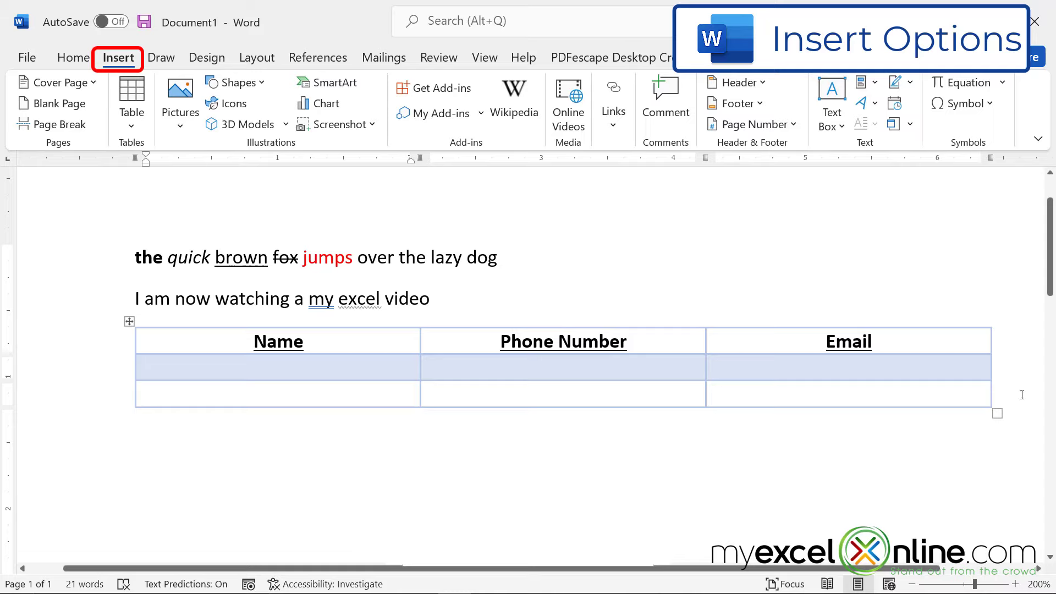
Insert the dark abstract swirl stock image on the empty line below the table.
{"action": "left_click", "coordinate": [1022, 394]}
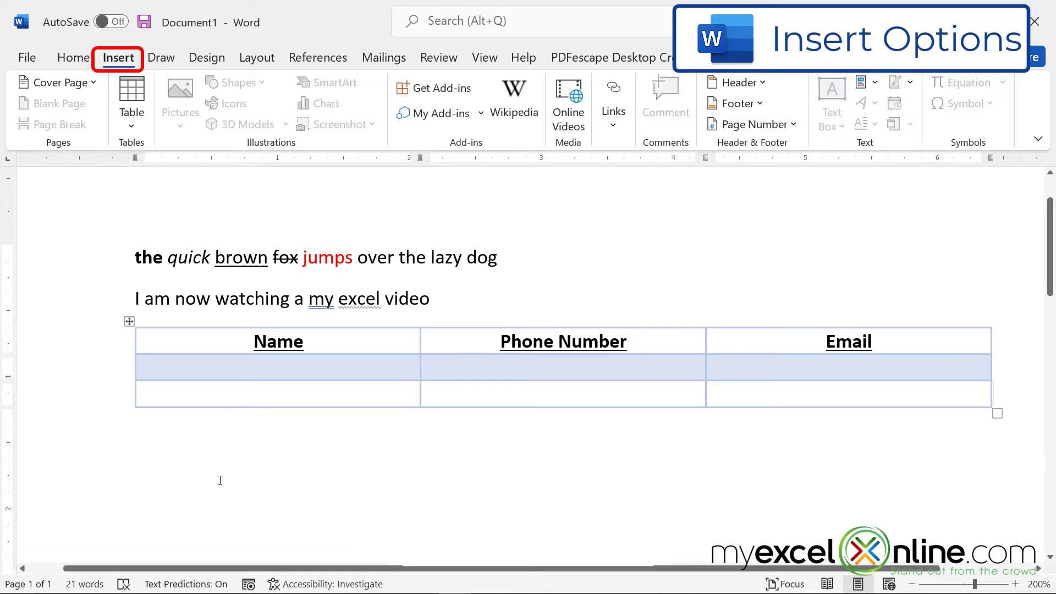
{"action": "left_click", "coordinate": [199, 446]}
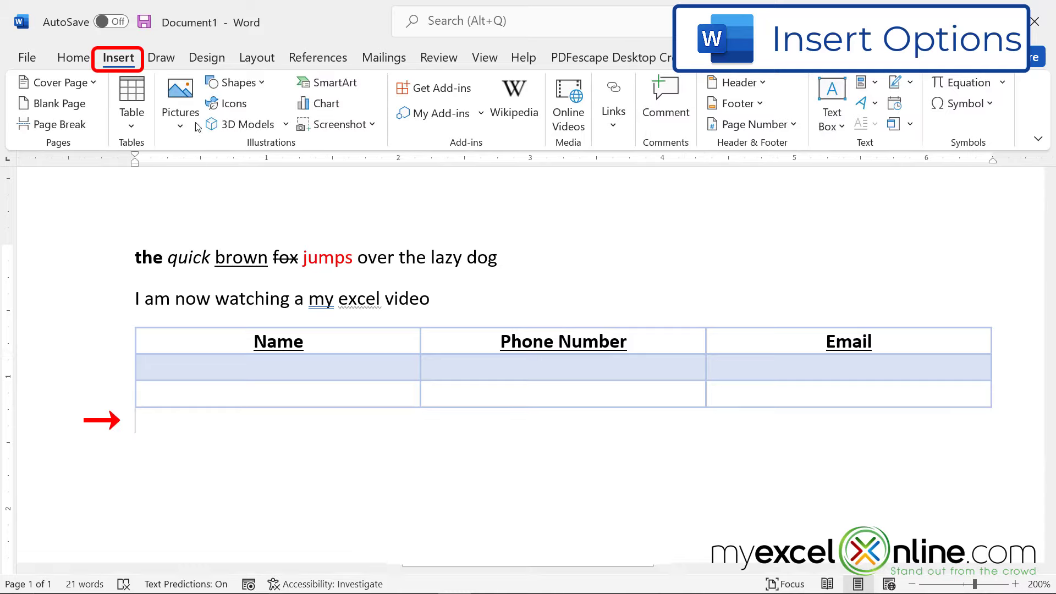
{"action": "left_click", "coordinate": [181, 107]}
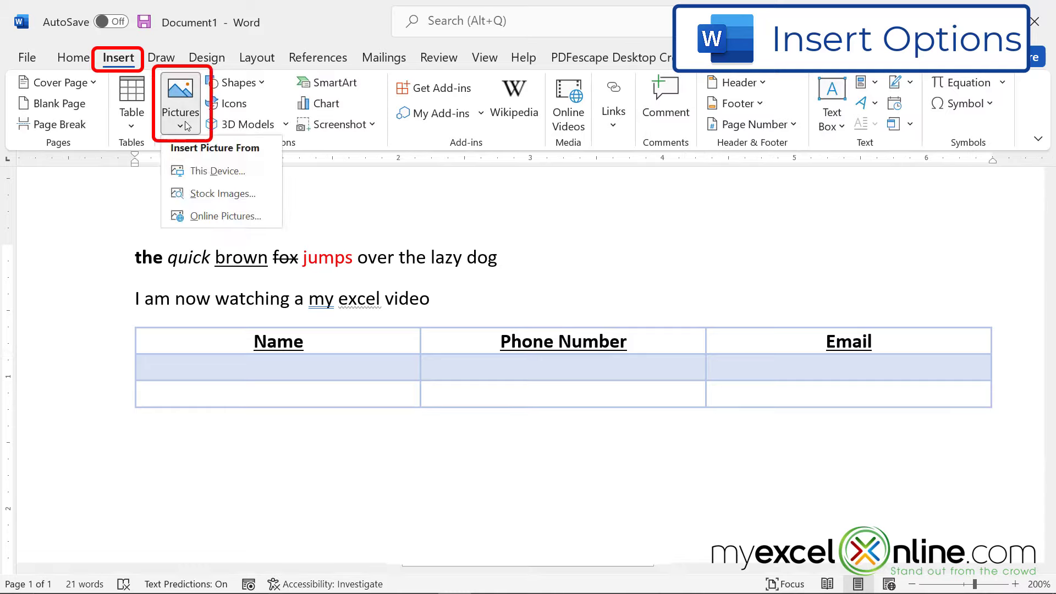
{"action": "left_click", "coordinate": [211, 193]}
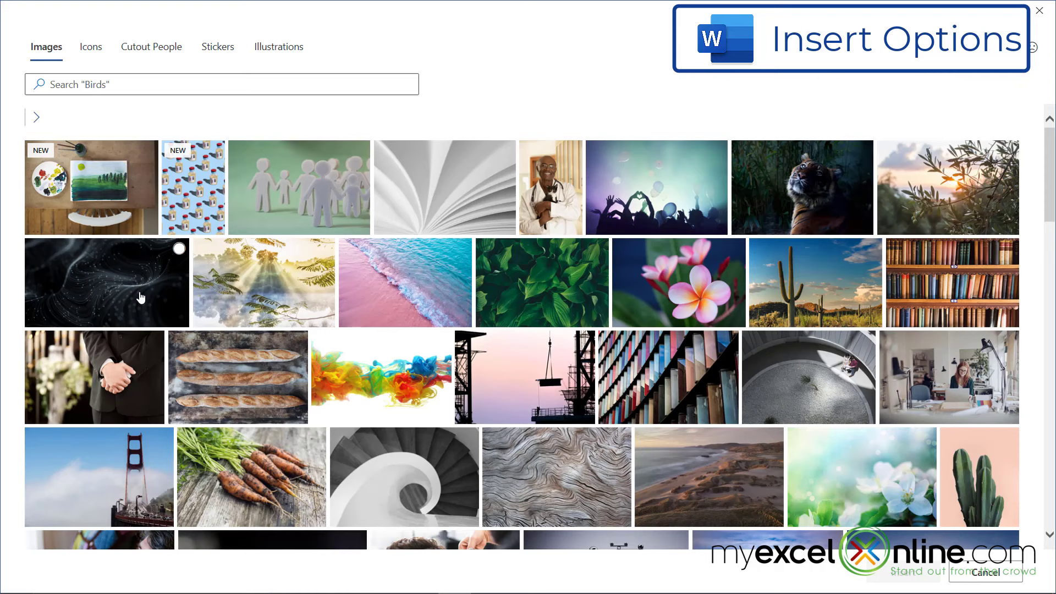
{"action": "left_click", "coordinate": [176, 302]}
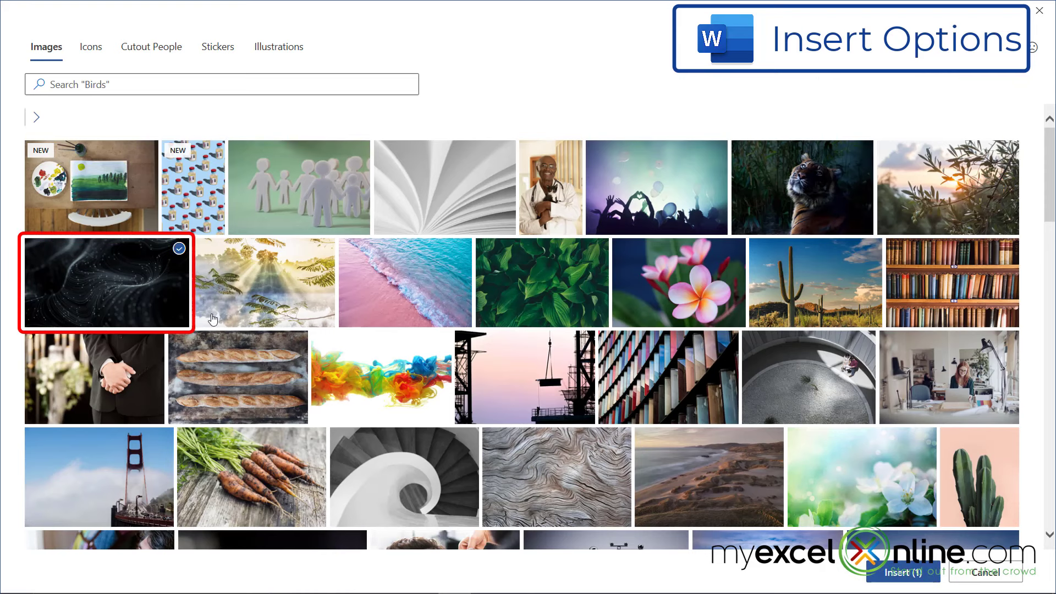
{"action": "left_click", "coordinate": [903, 572]}
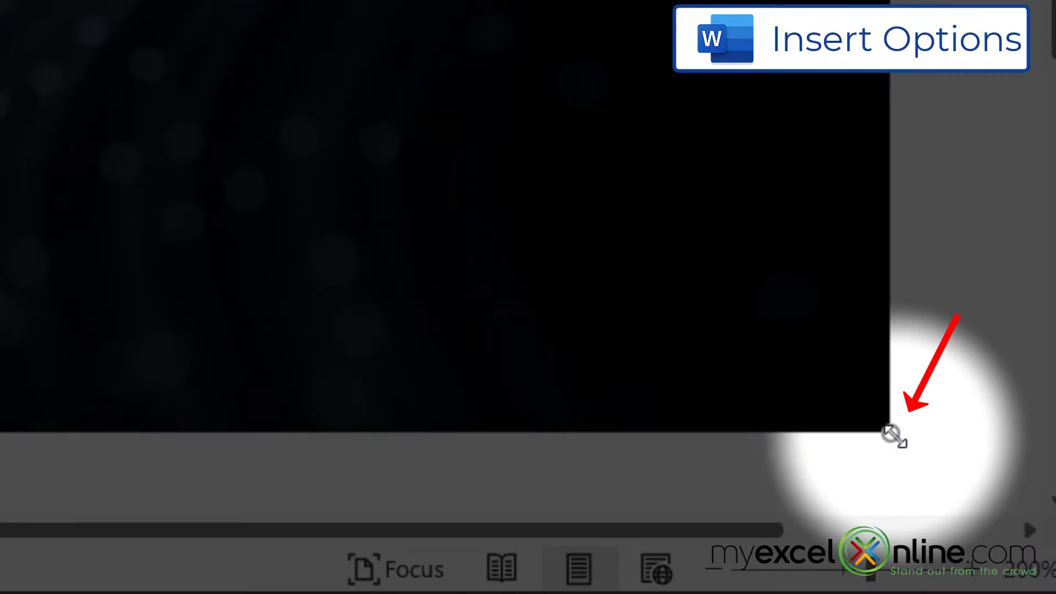
Shrink the picture to about 1.34" × 2.49" and center it on the page.
{"action": "left_click_drag", "start_coordinate": [894, 436], "coordinate": [298, 271]}
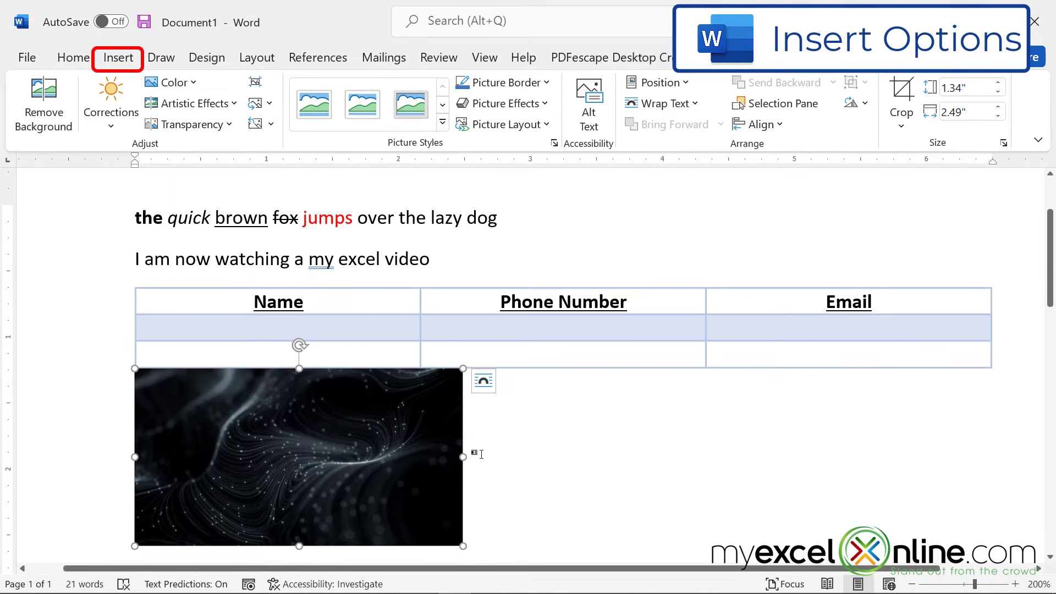
{"action": "left_click", "coordinate": [74, 56]}
{"action": "left_click", "coordinate": [404, 113]}
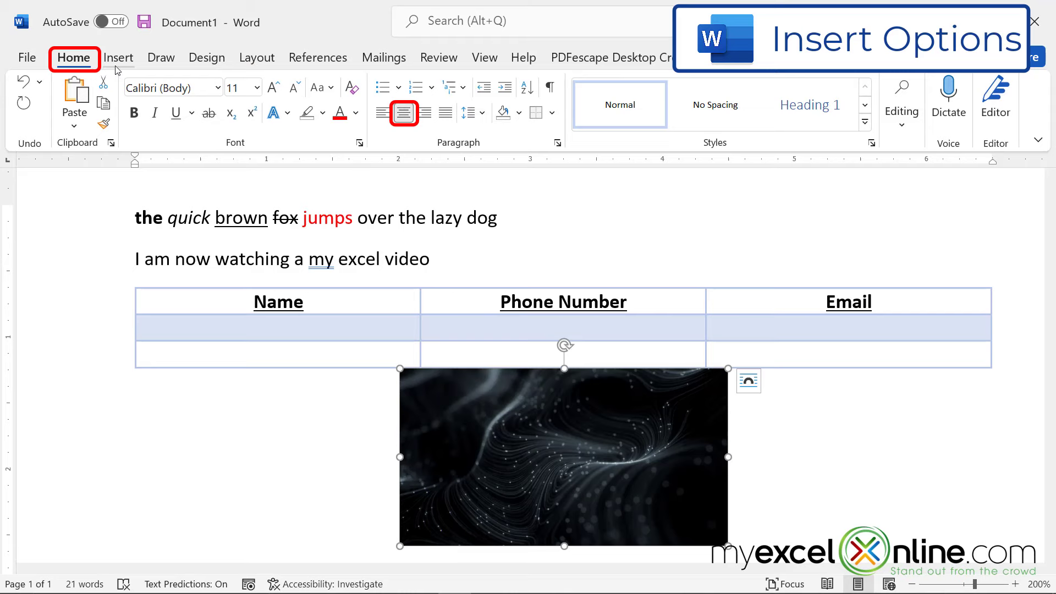
Insert a Plain Number 3 page number at the top right of the page header.
{"action": "key", "text": "alt+n"}
{"action": "left_click", "coordinate": [784, 520]}
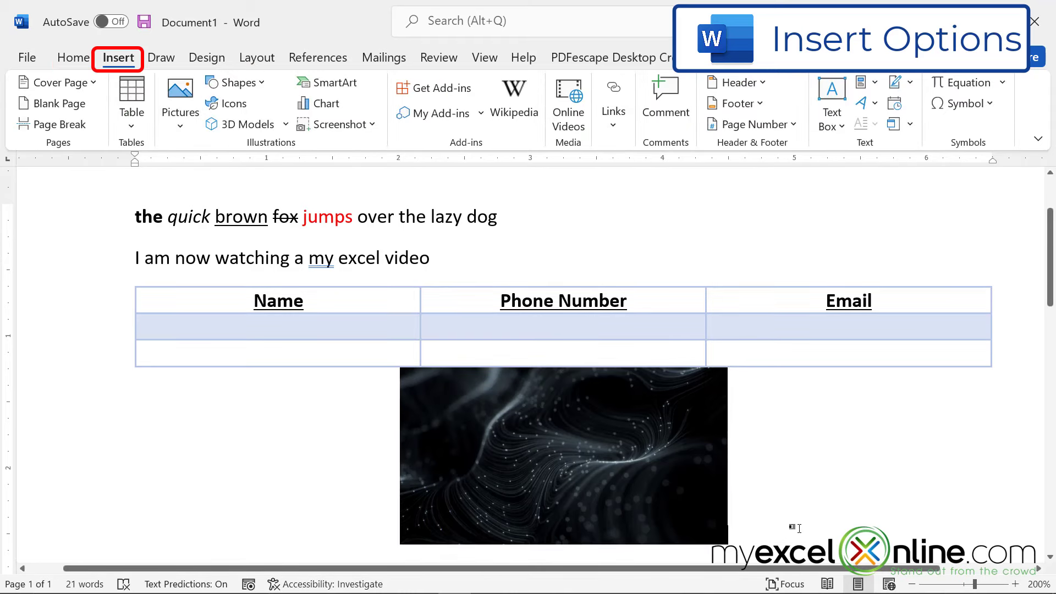
{"action": "left_click", "coordinate": [794, 127]}
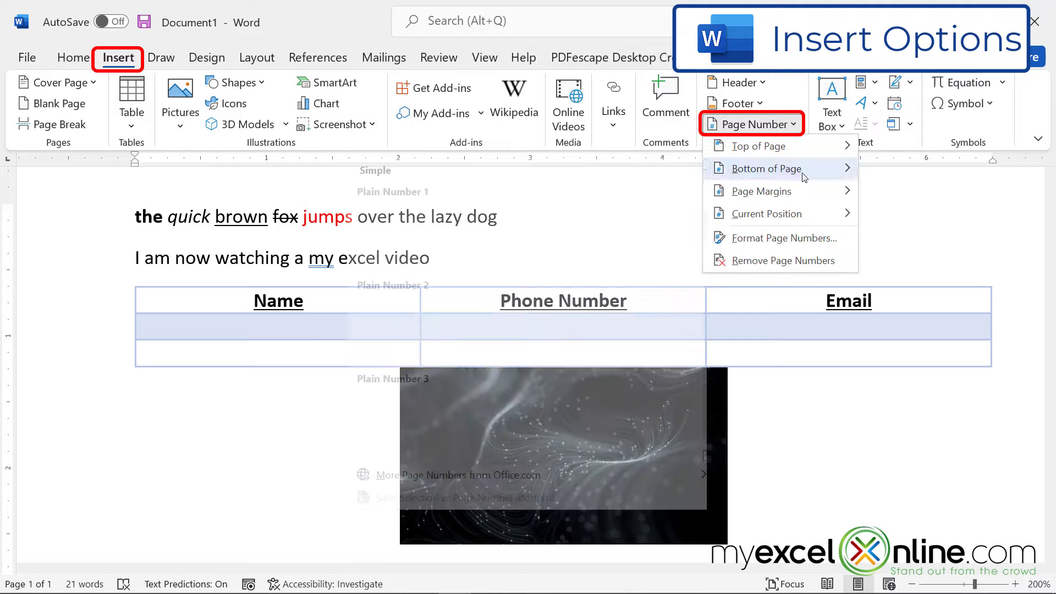
{"action": "mouse_move", "coordinate": [813, 148]}
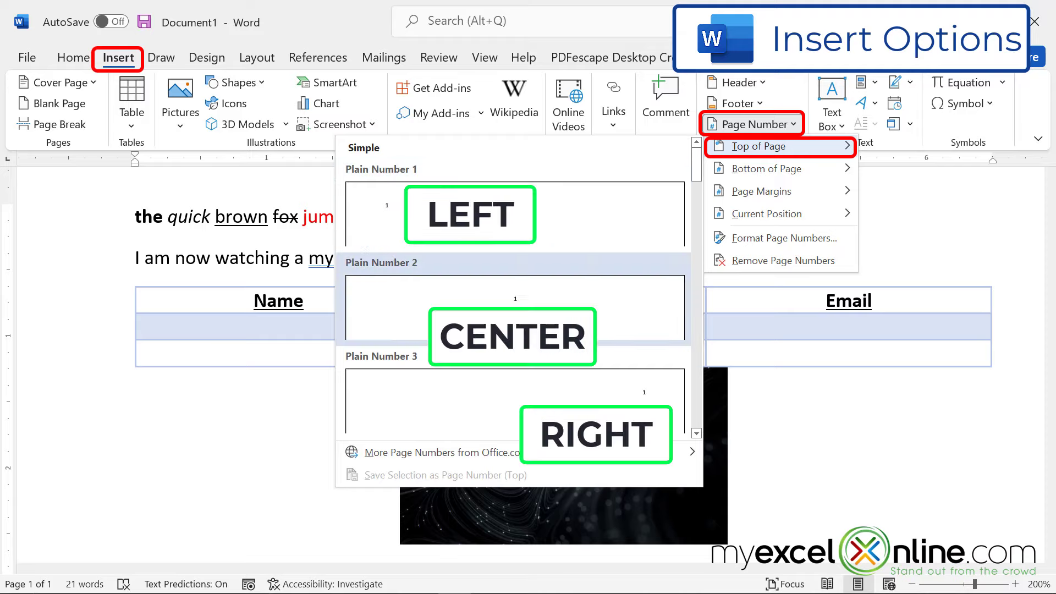
{"action": "left_click", "coordinate": [582, 405]}
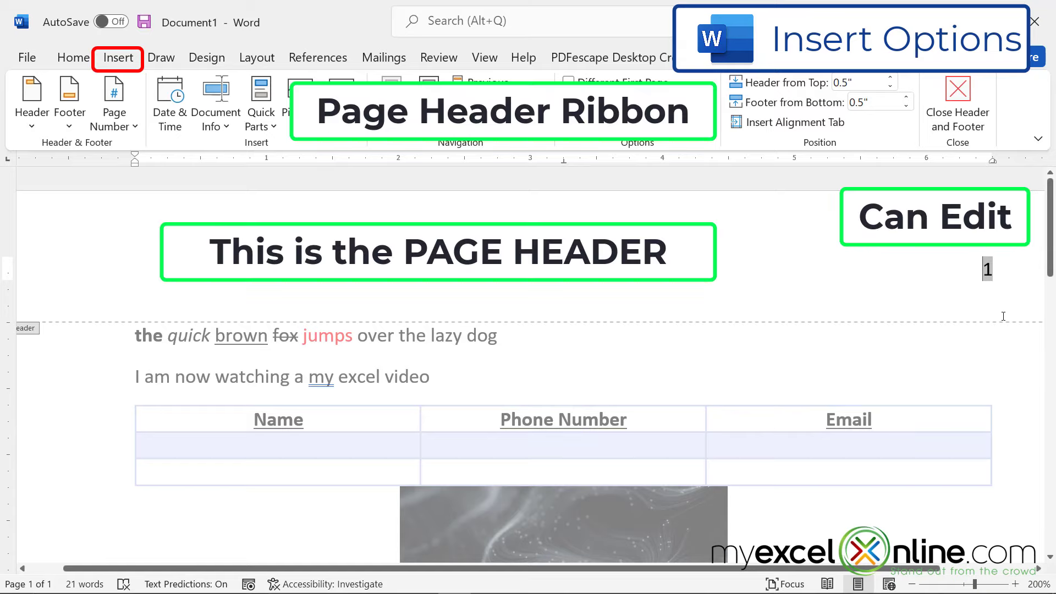
Close the header, reopen it with Edit Header, and close it again to return to the body.
{"action": "left_click", "coordinate": [955, 112]}
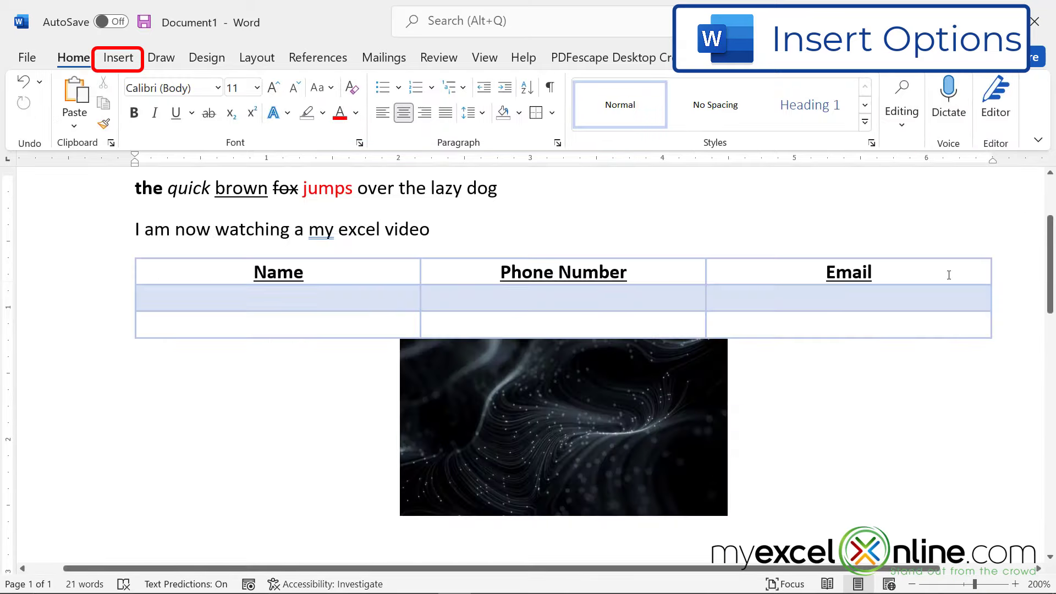
{"action": "scroll", "coordinate": [954, 325], "scroll_direction": "up", "scroll_amount": 3}
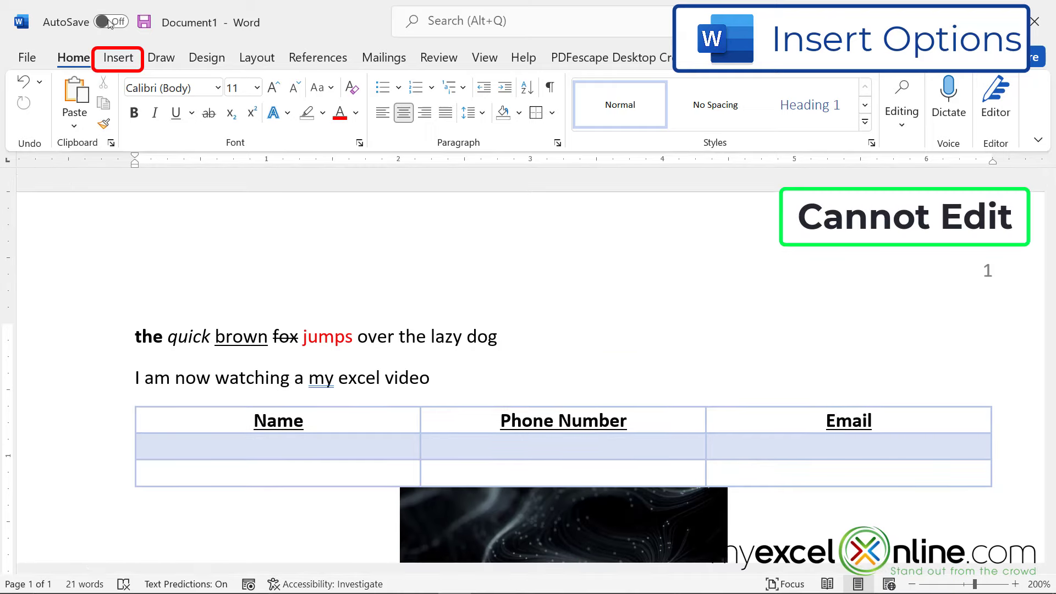
{"action": "left_click", "coordinate": [121, 61]}
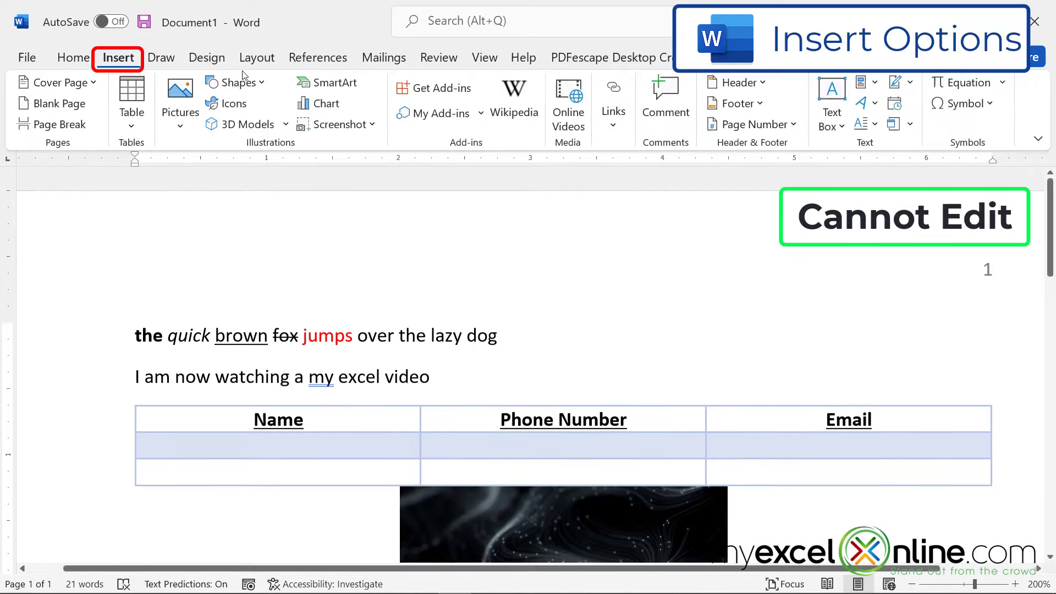
{"action": "left_click", "coordinate": [759, 87]}
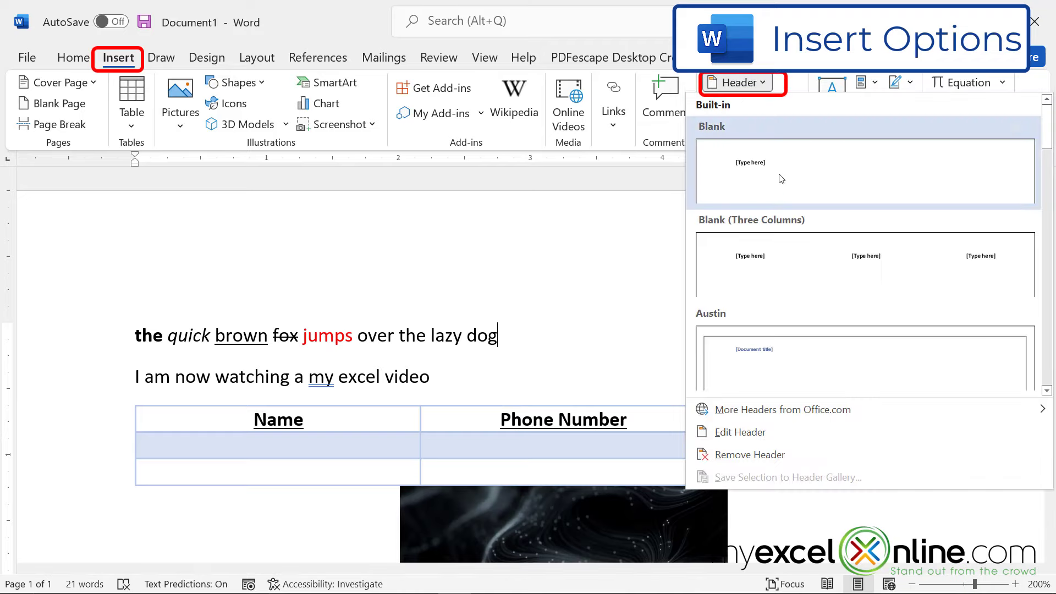
{"action": "left_click", "coordinate": [743, 433]}
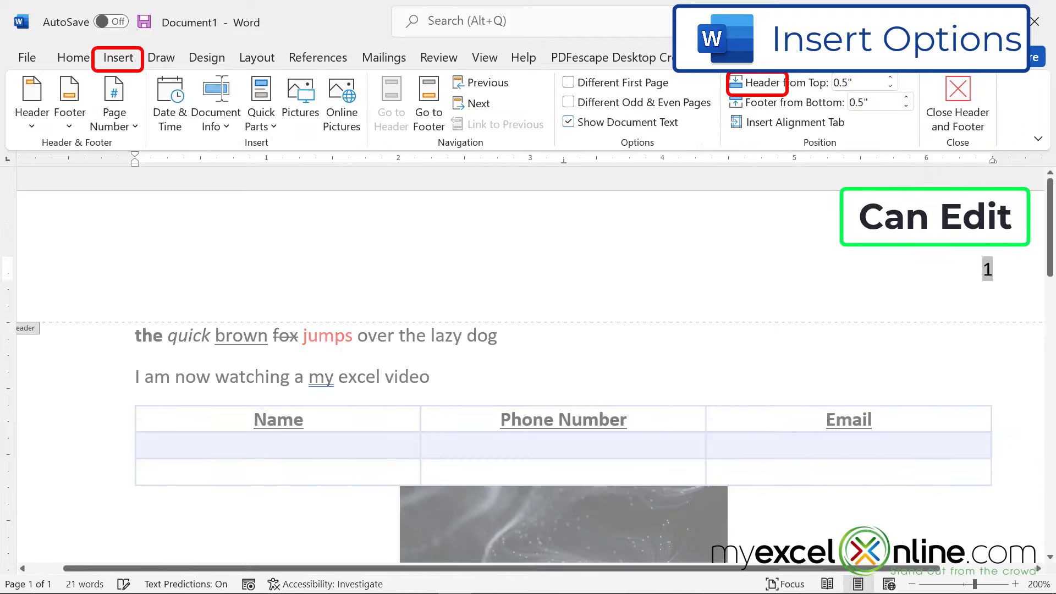
{"action": "left_click", "coordinate": [958, 110]}
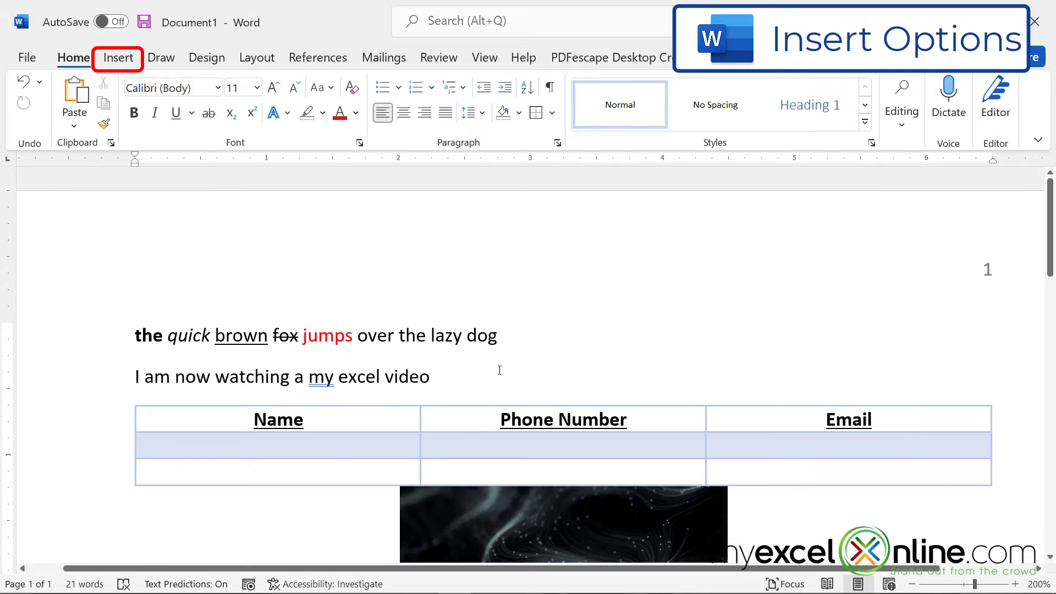
{"action": "scroll", "coordinate": [499, 370], "scroll_direction": "down", "scroll_amount": 1}
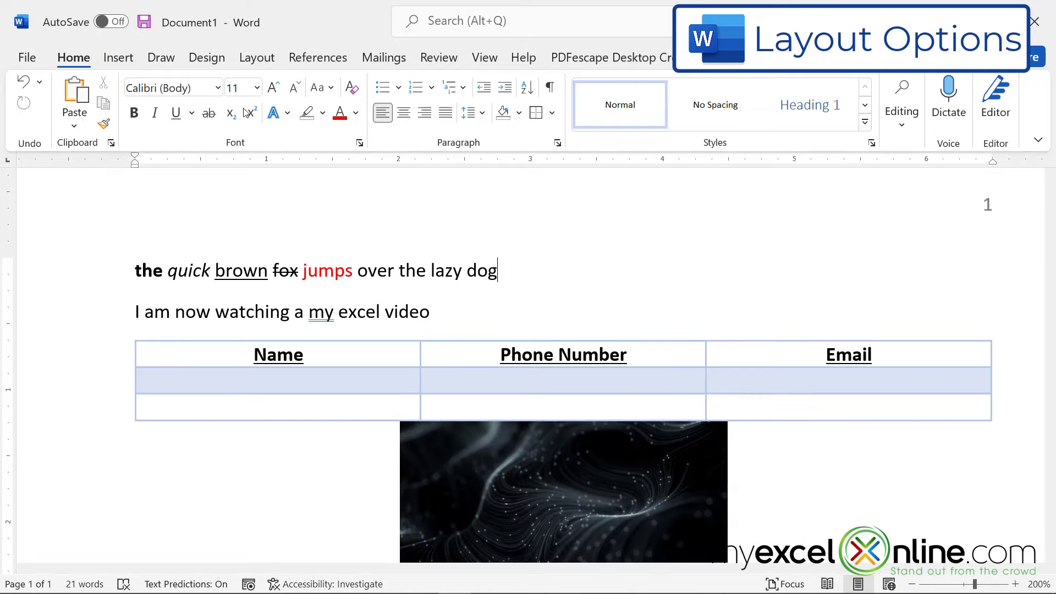
Review the Custom Margins page setup, orientation choices and paper sizes on the Layout tab without changing anything.
{"action": "left_click", "coordinate": [256, 59]}
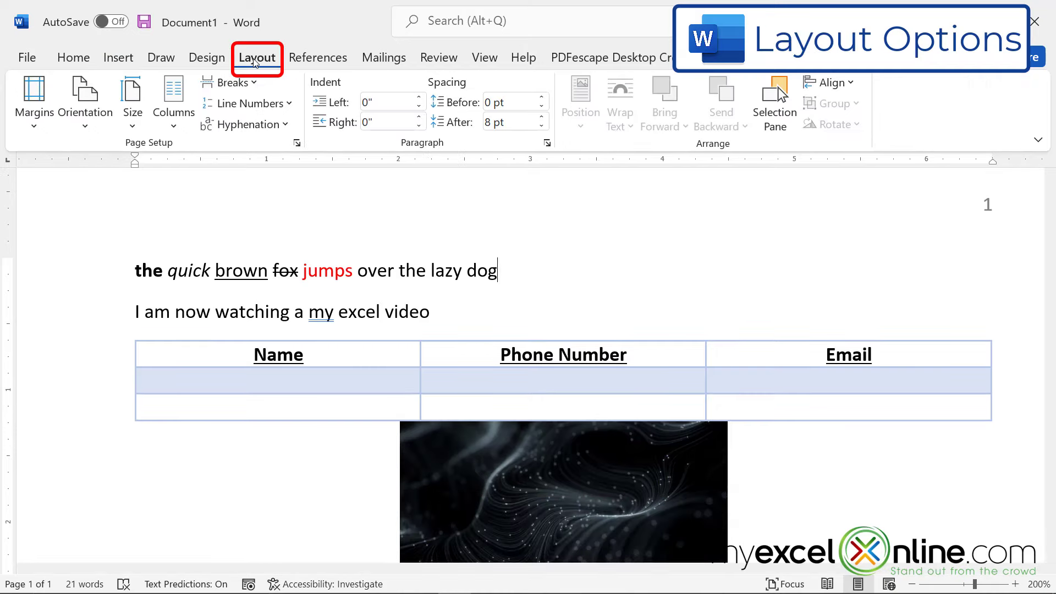
{"action": "left_click", "coordinate": [41, 128]}
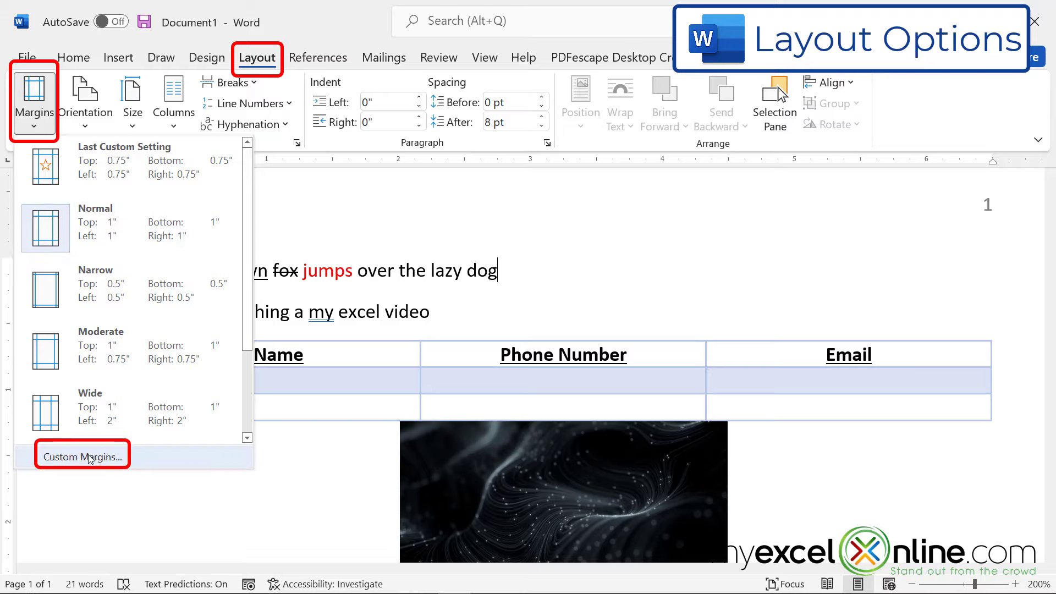
{"action": "left_click", "coordinate": [90, 457]}
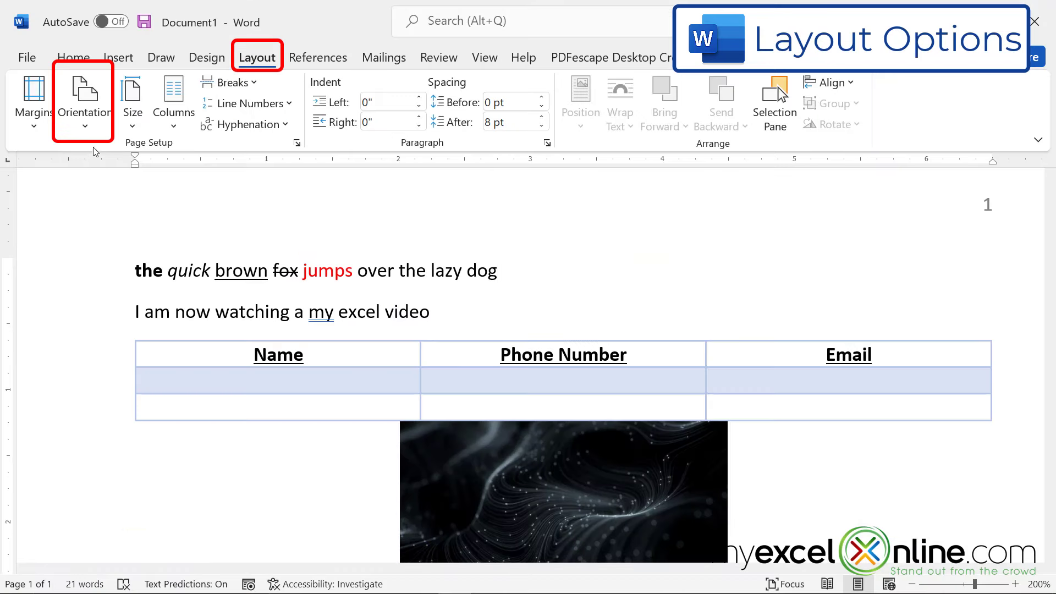
{"action": "left_click", "coordinate": [101, 134]}
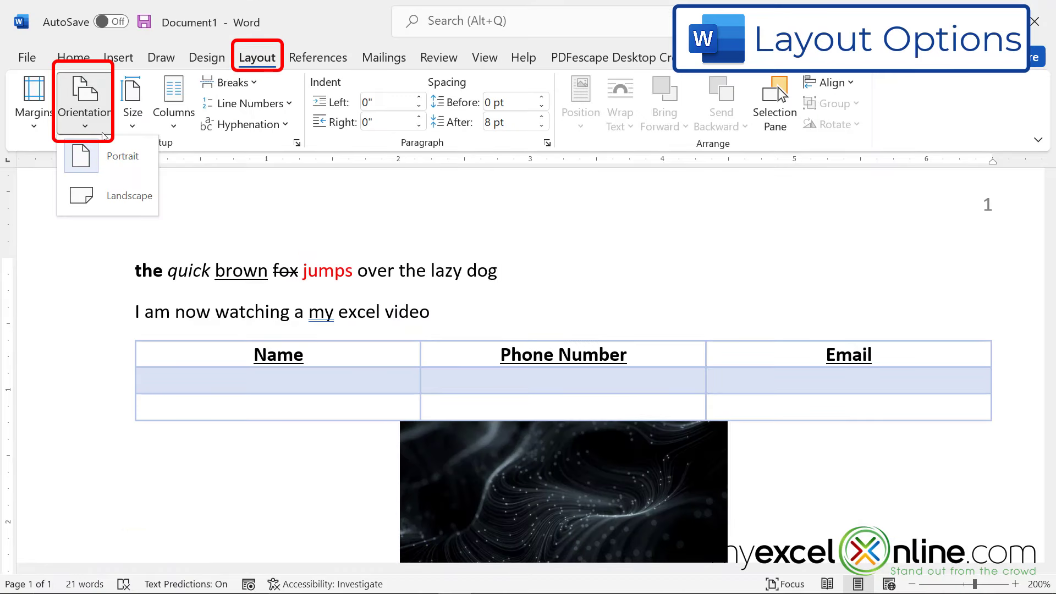
{"action": "left_click", "coordinate": [138, 130]}
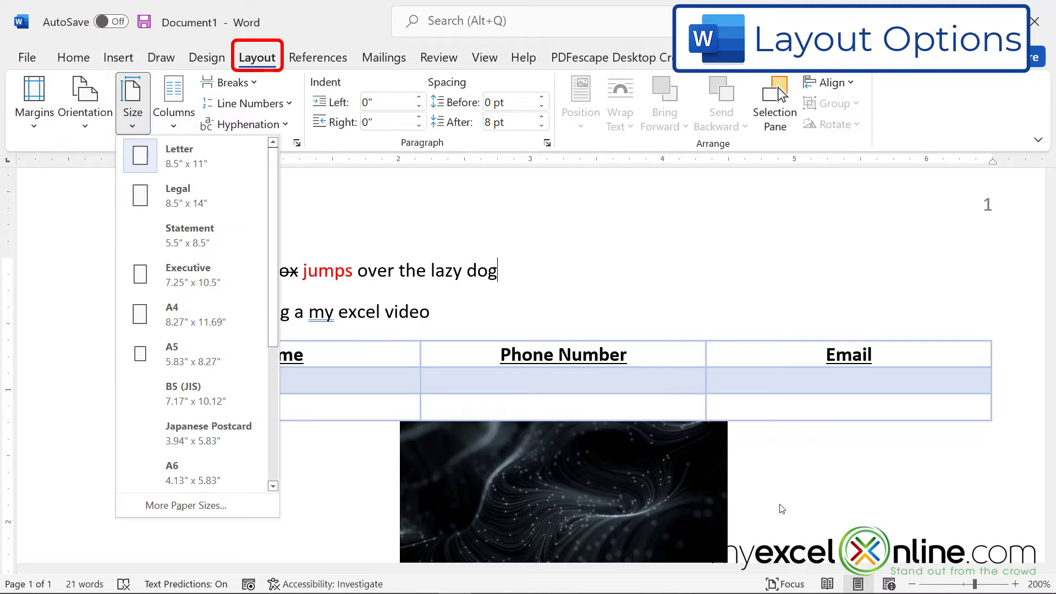
{"action": "left_click", "coordinate": [825, 514]}
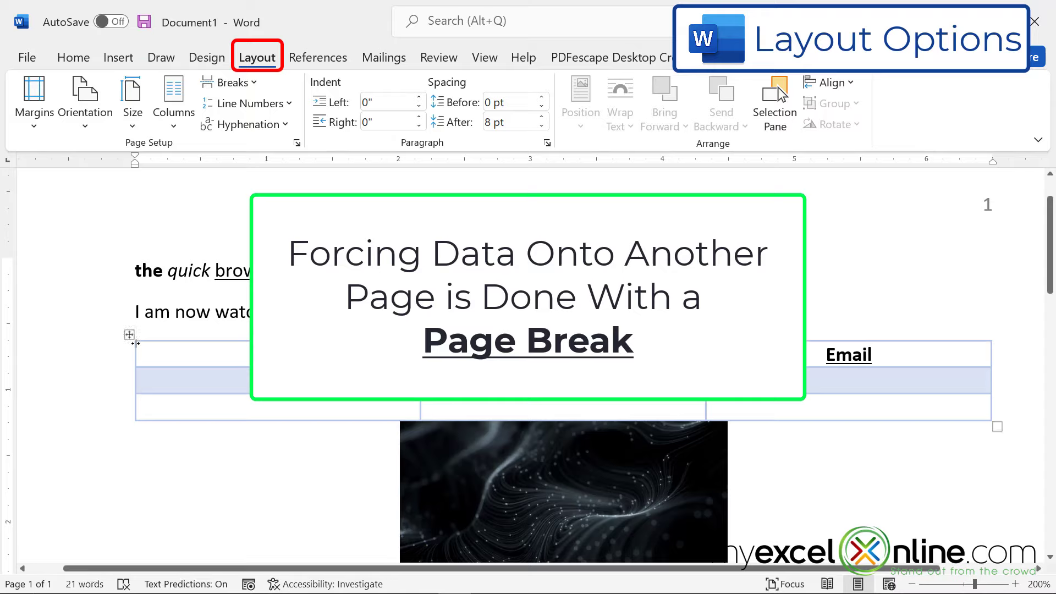
Insert a page break before the contact table and scroll to confirm it starts page 2.
{"action": "left_click", "coordinate": [82, 372]}
{"action": "left_click", "coordinate": [109, 363]}
{"action": "left_click", "coordinate": [131, 335]}
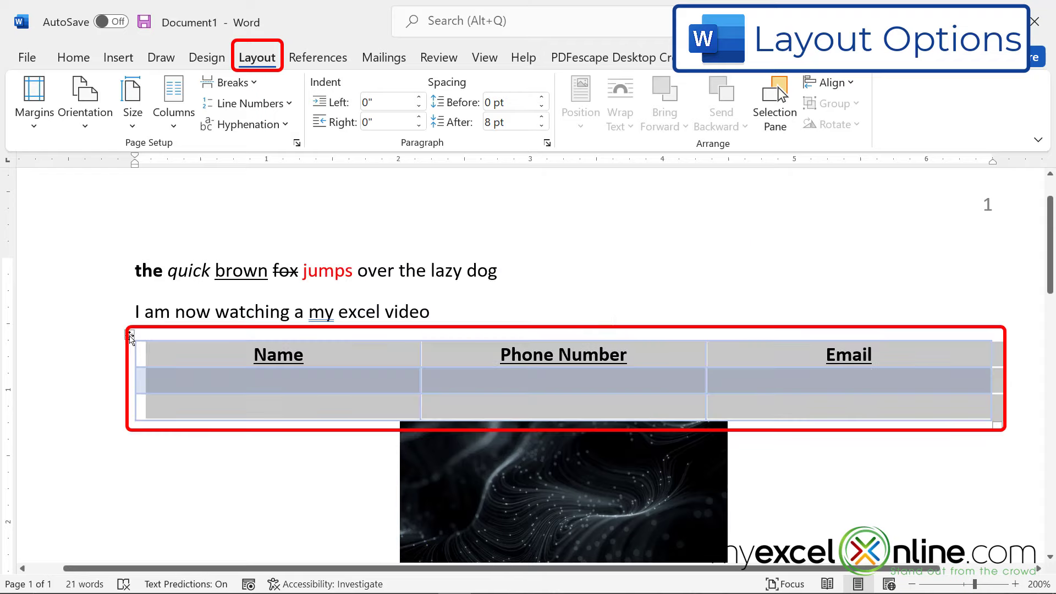
{"action": "left_click", "coordinate": [256, 84]}
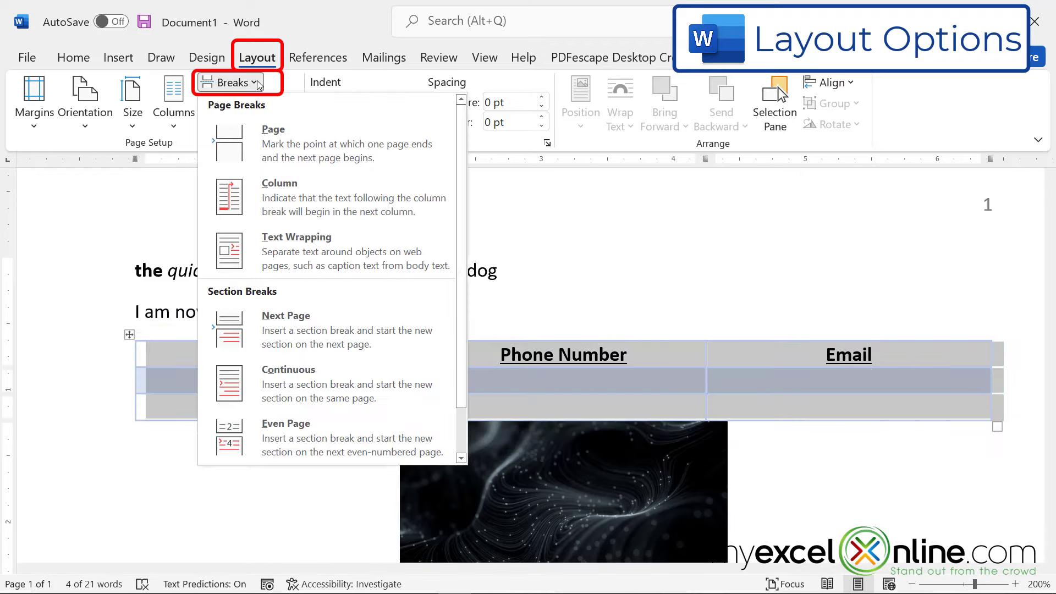
{"action": "left_click", "coordinate": [281, 164]}
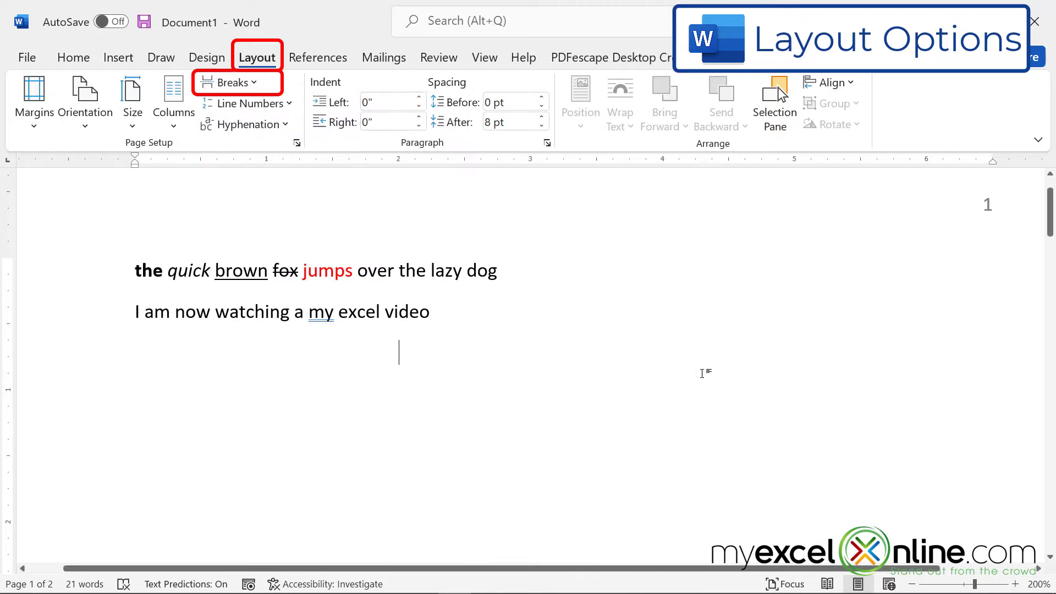
{"action": "scroll", "coordinate": [696, 363], "scroll_direction": "down", "scroll_amount": 5}
{"action": "scroll", "coordinate": [696, 364], "scroll_direction": "down", "scroll_amount": 10}
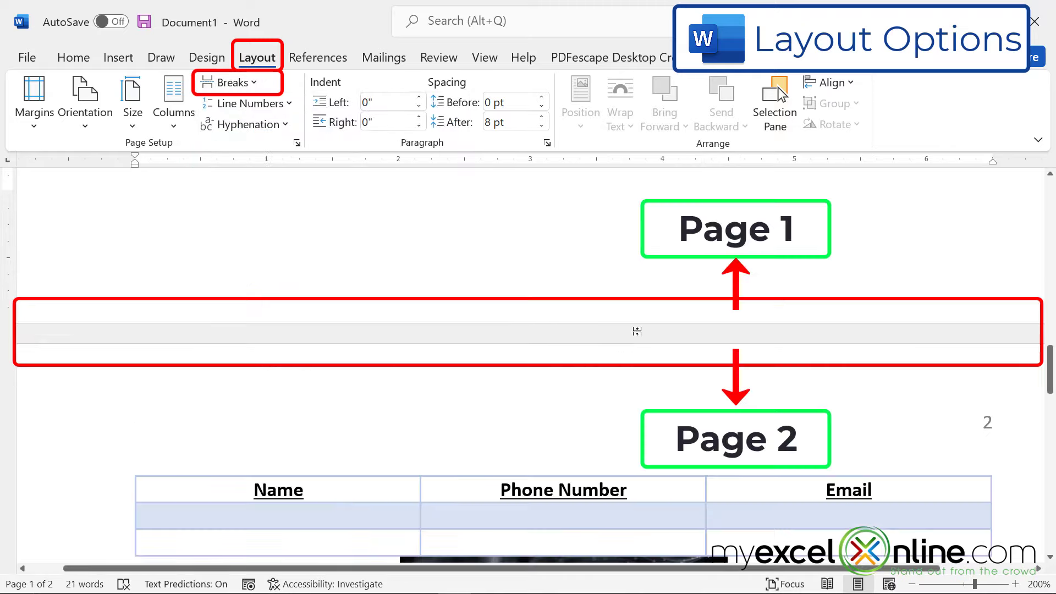
{"action": "scroll", "coordinate": [577, 389], "scroll_direction": "down", "scroll_amount": 4}
{"action": "scroll", "coordinate": [577, 388], "scroll_direction": "down", "scroll_amount": 1}
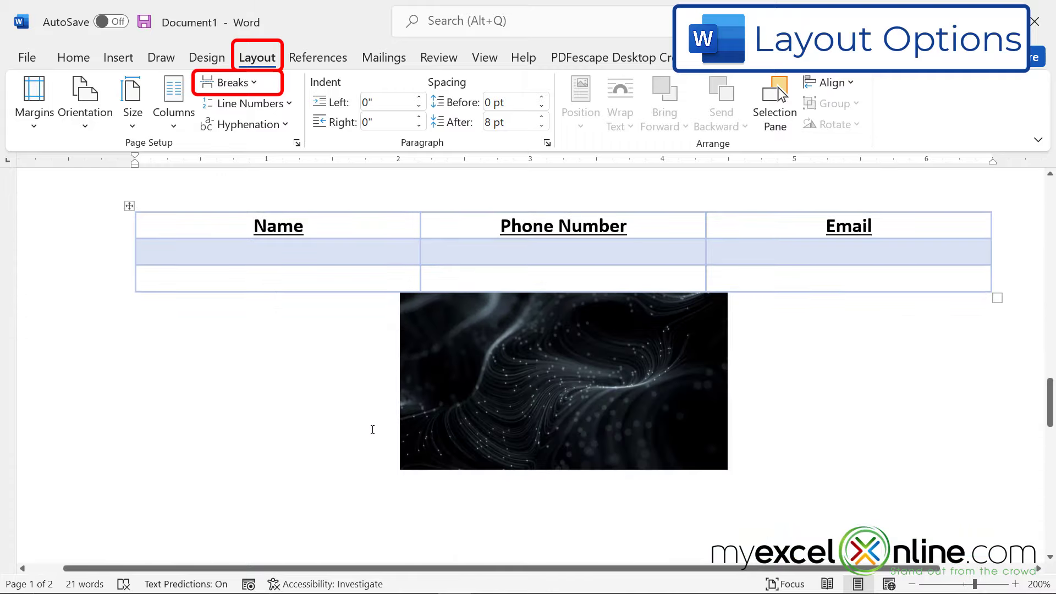
{"action": "scroll", "coordinate": [336, 424], "scroll_direction": "up", "scroll_amount": 20}
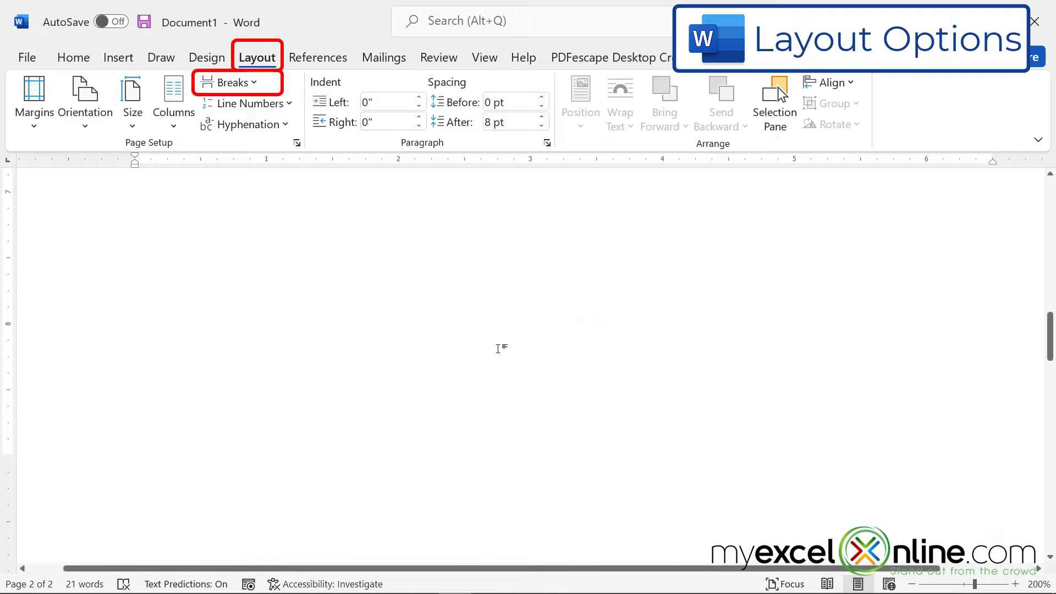
{"action": "scroll", "coordinate": [528, 363], "scroll_direction": "up", "scroll_amount": 10}
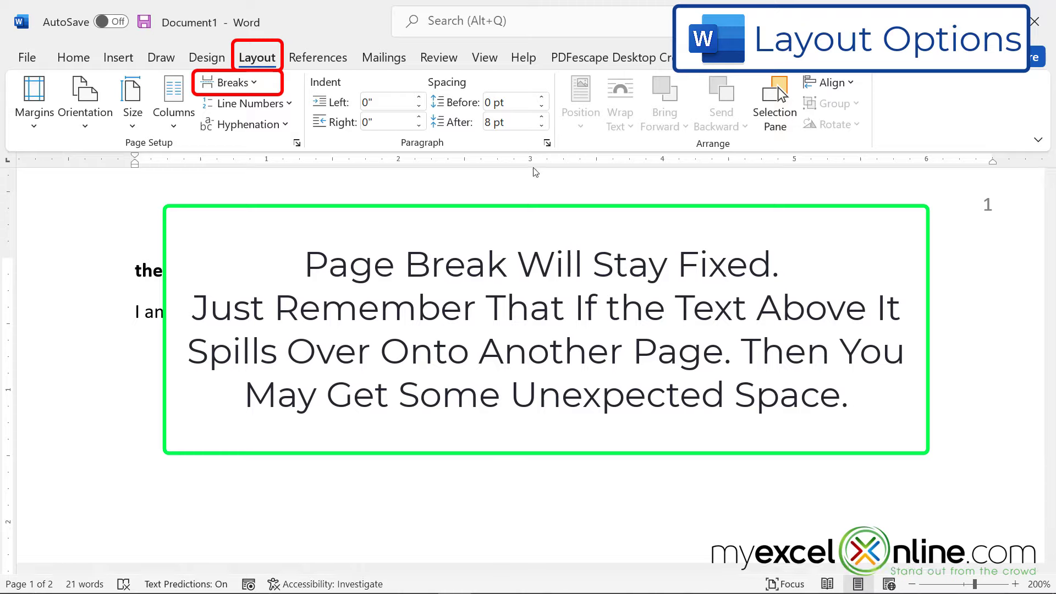
Replace the word 'lazy' with the Thesaurus synonym 'indolent'.
{"action": "left_click", "coordinate": [439, 58]}
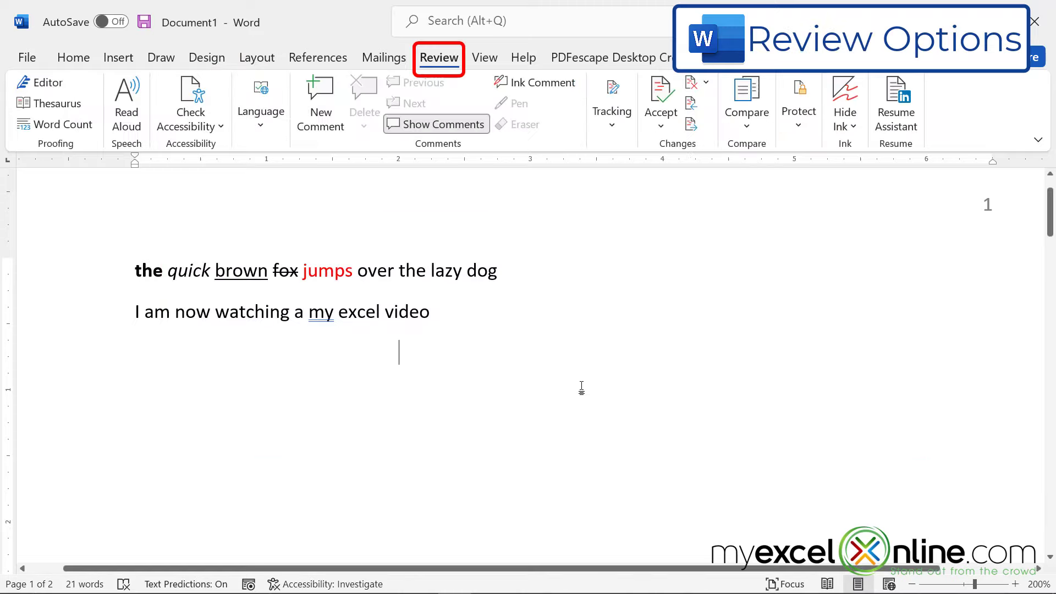
{"action": "double_click", "coordinate": [445, 271]}
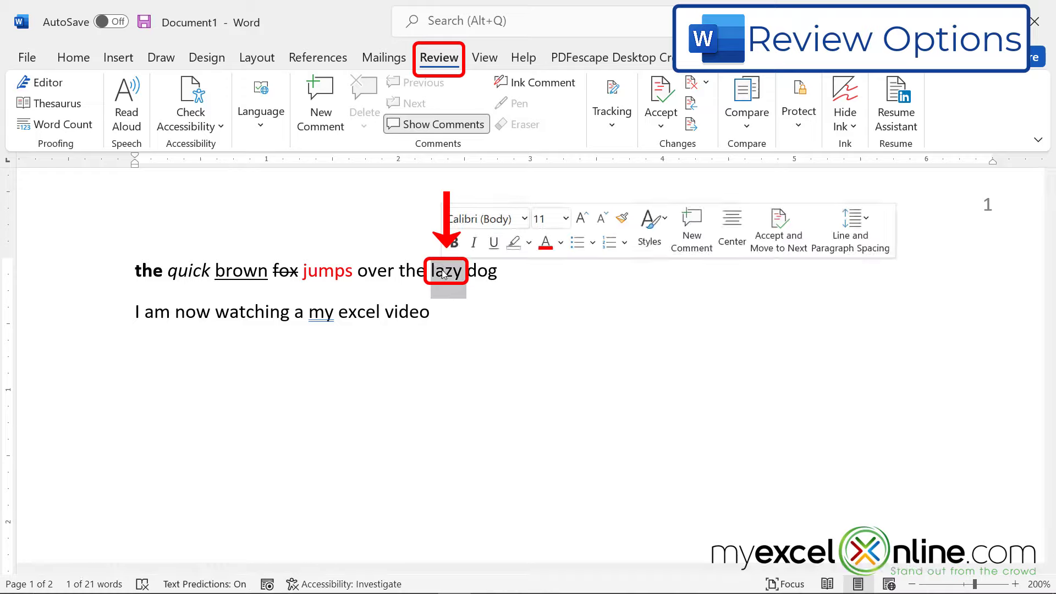
{"action": "left_click", "coordinate": [38, 110]}
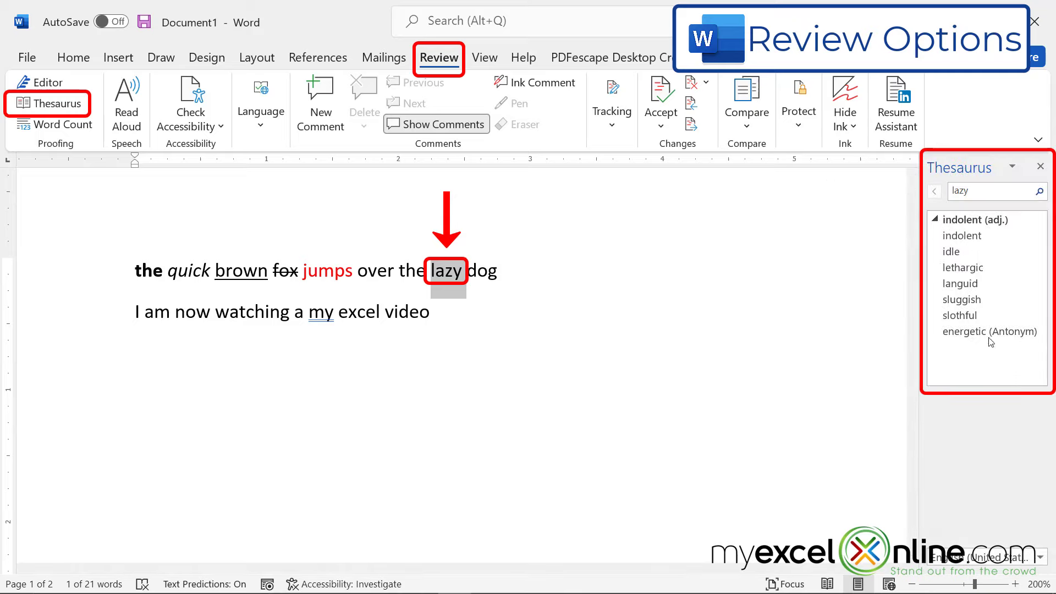
{"action": "mouse_move", "coordinate": [989, 339]}
{"action": "mouse_move", "coordinate": [1002, 237]}
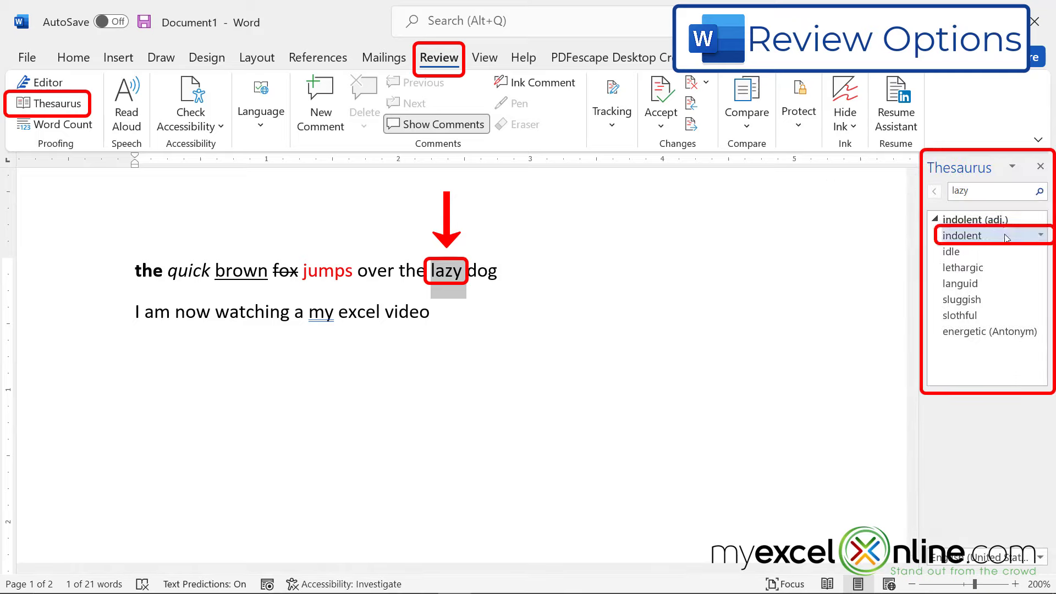
{"action": "left_click", "coordinate": [1042, 237]}
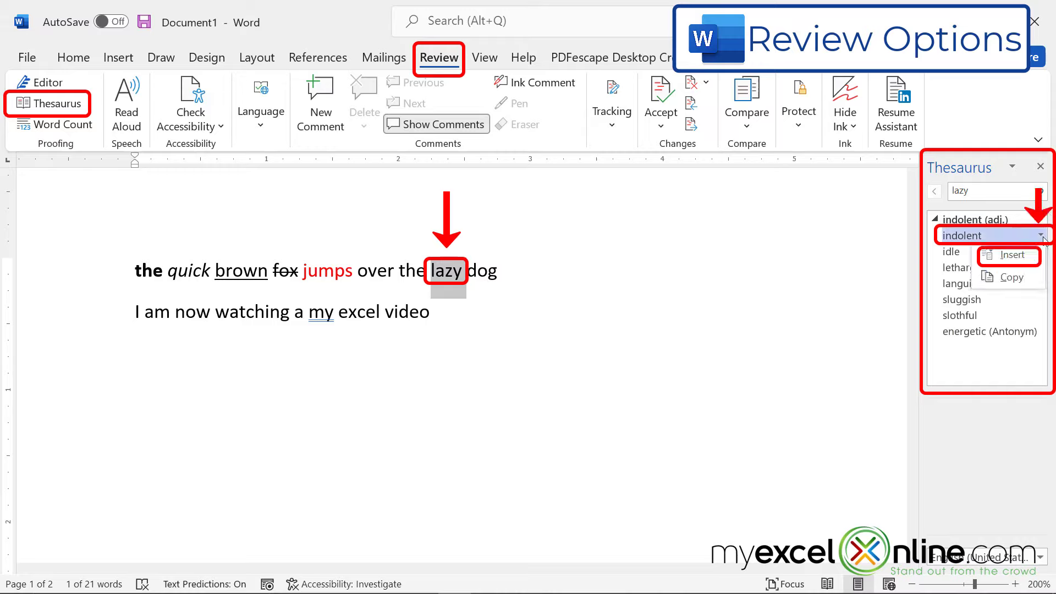
{"action": "left_click", "coordinate": [1012, 256]}
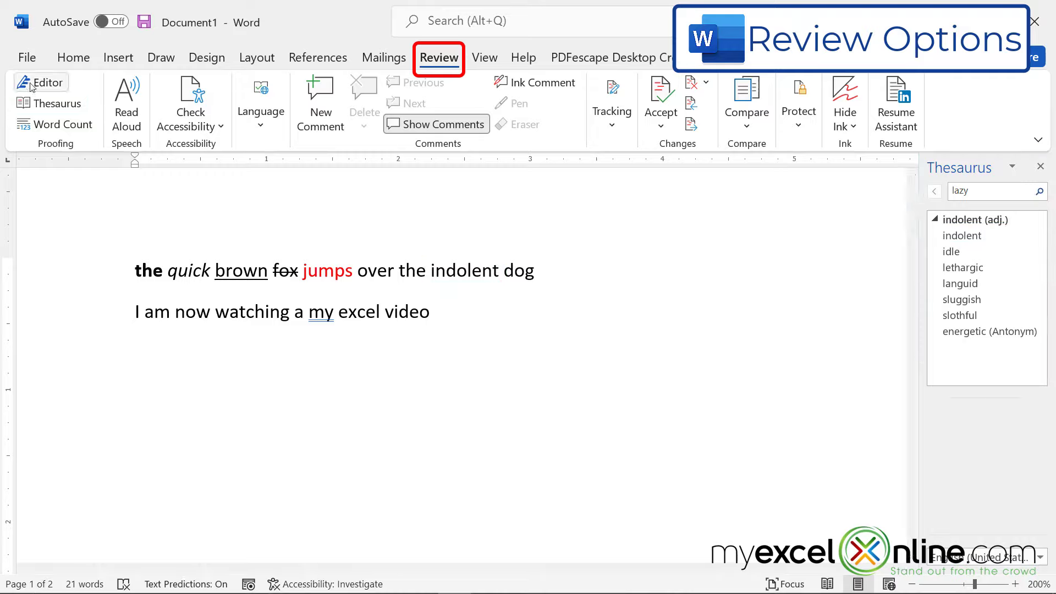
Check the document's word count statistics and close them.
{"action": "left_click", "coordinate": [37, 128]}
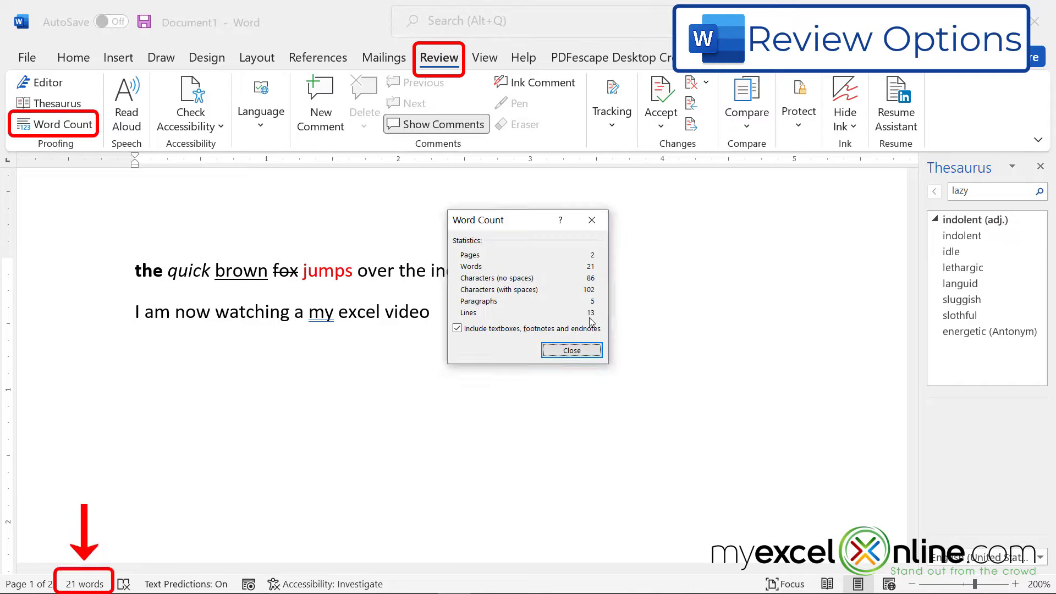
{"action": "left_click", "coordinate": [572, 350]}
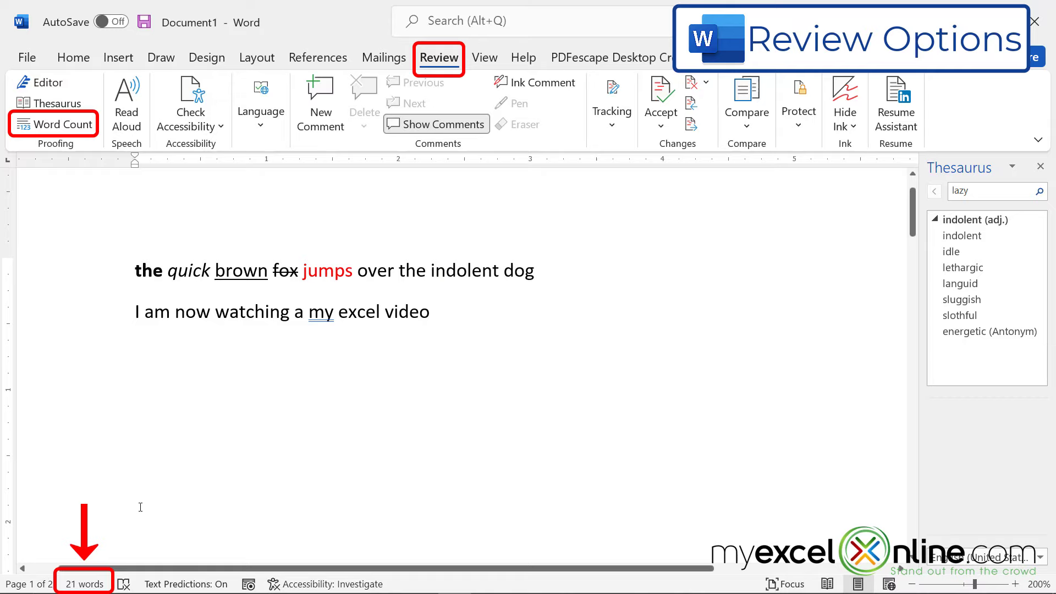
{"action": "left_click", "coordinate": [485, 57]}
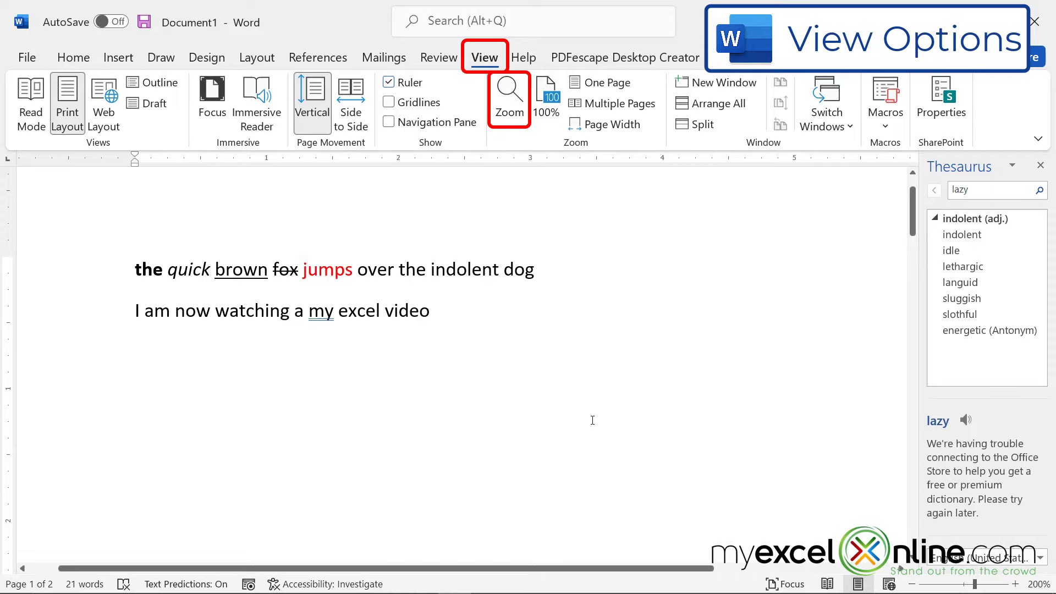
{"action": "left_click", "coordinate": [598, 110]}
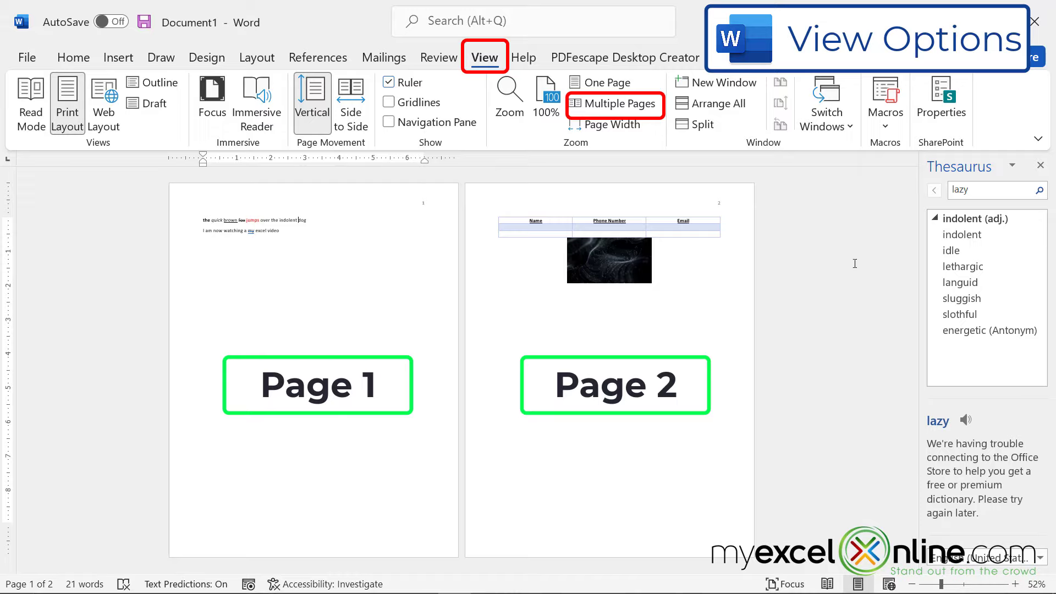
{"action": "left_click", "coordinate": [851, 128]}
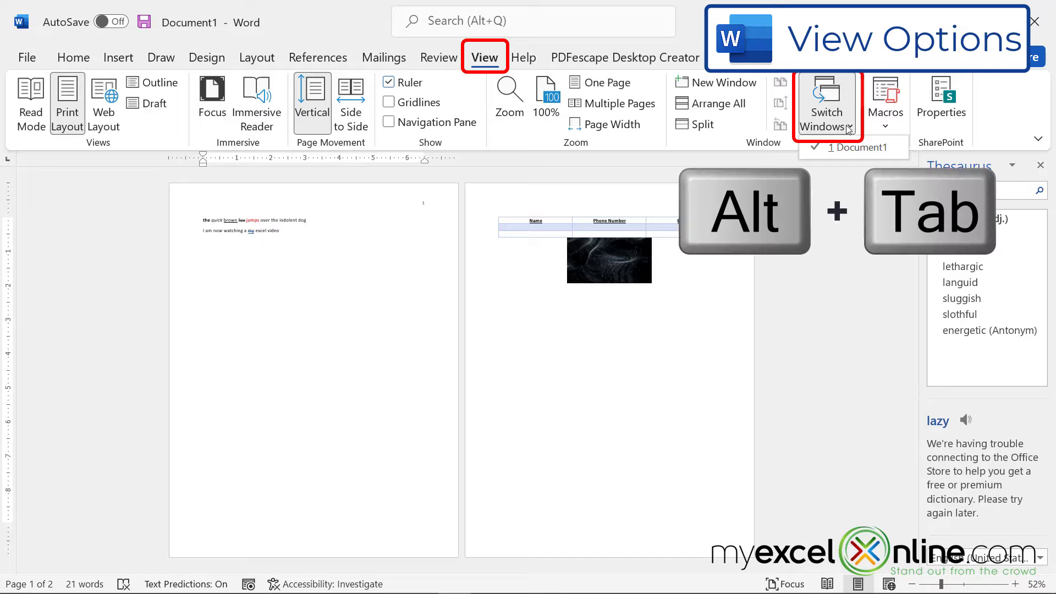
{"action": "left_click", "coordinate": [858, 147]}
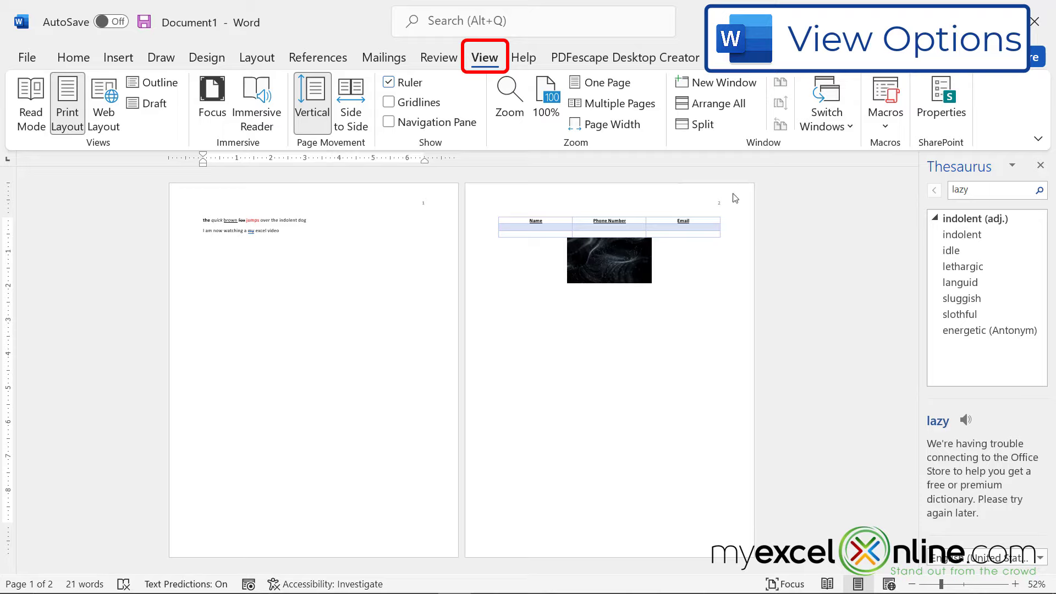
{"action": "left_click", "coordinate": [591, 87]}
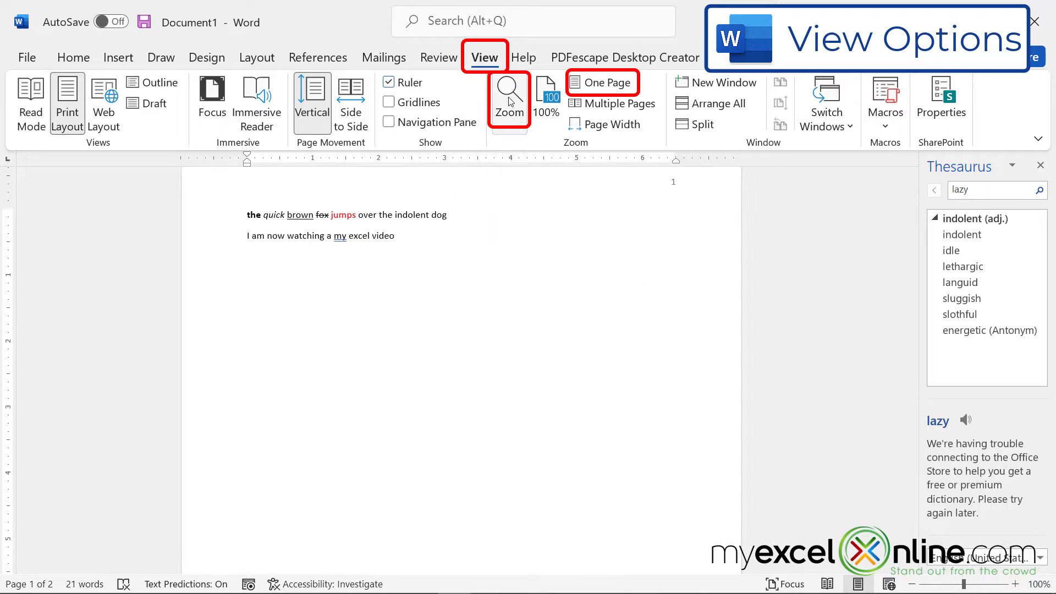
{"action": "left_click", "coordinate": [510, 102]}
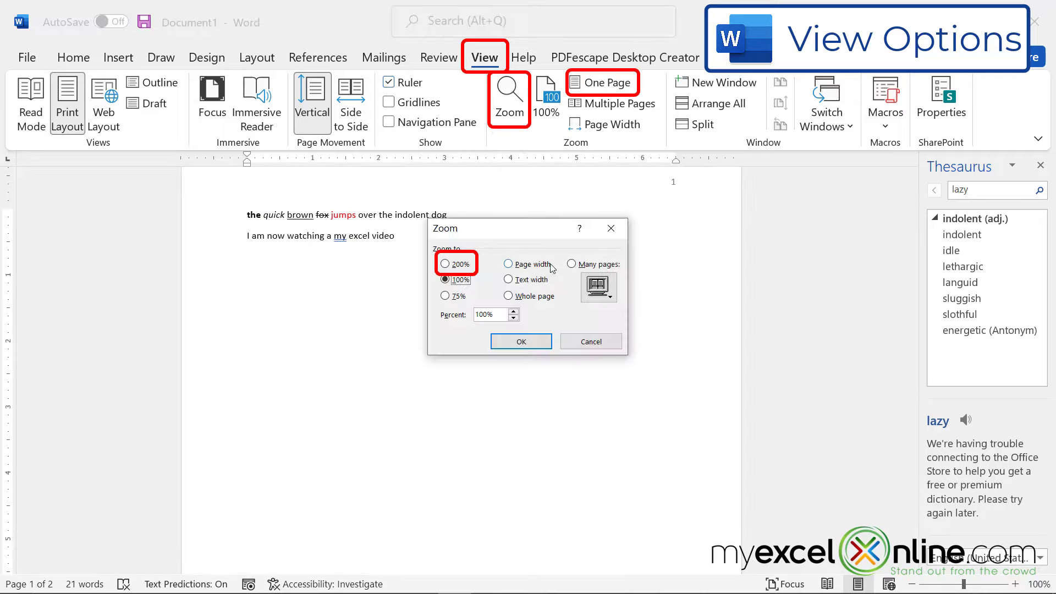
{"action": "left_click", "coordinate": [446, 264]}
{"action": "left_click", "coordinate": [521, 342]}
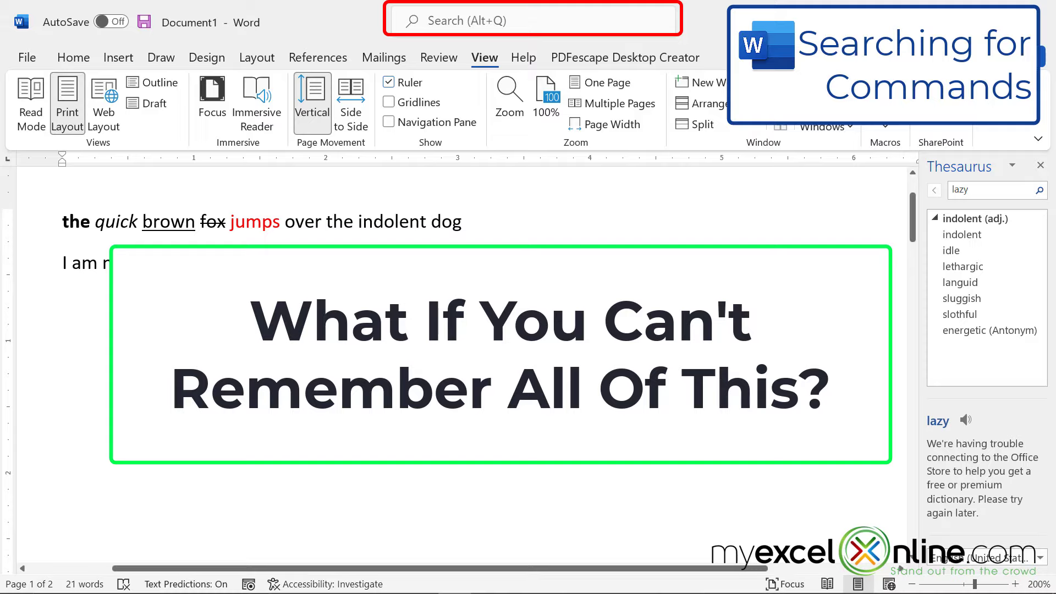
{"action": "left_click", "coordinate": [455, 20]}
{"action": "type", "text": "bold"}
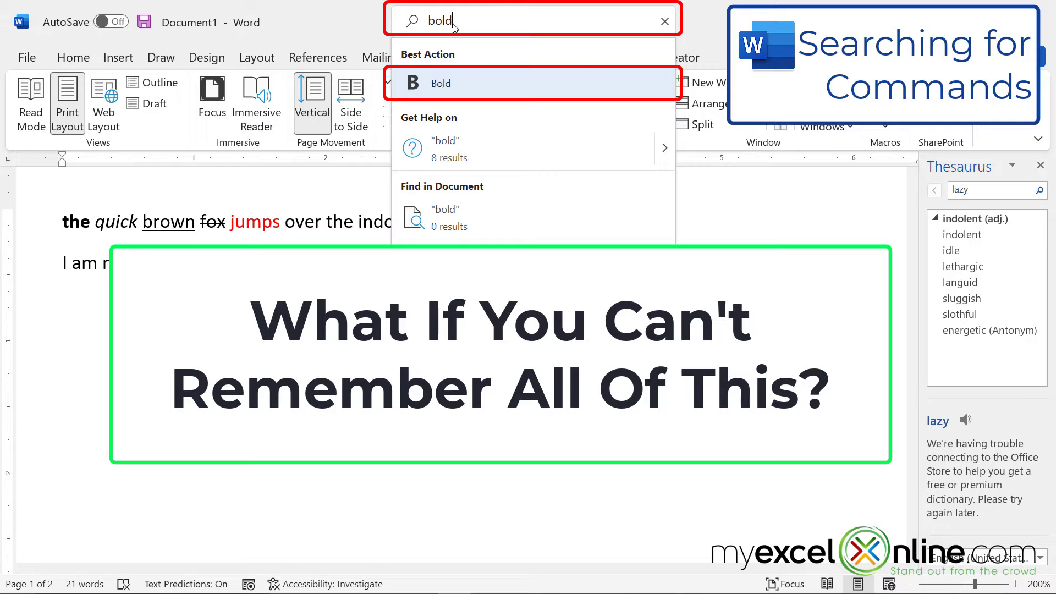
{"action": "left_click_drag", "start_coordinate": [459, 23], "coordinate": [416, 22]}
{"action": "key", "text": "Down"}
{"action": "key", "text": "Down"}
{"action": "key", "text": "Down"}
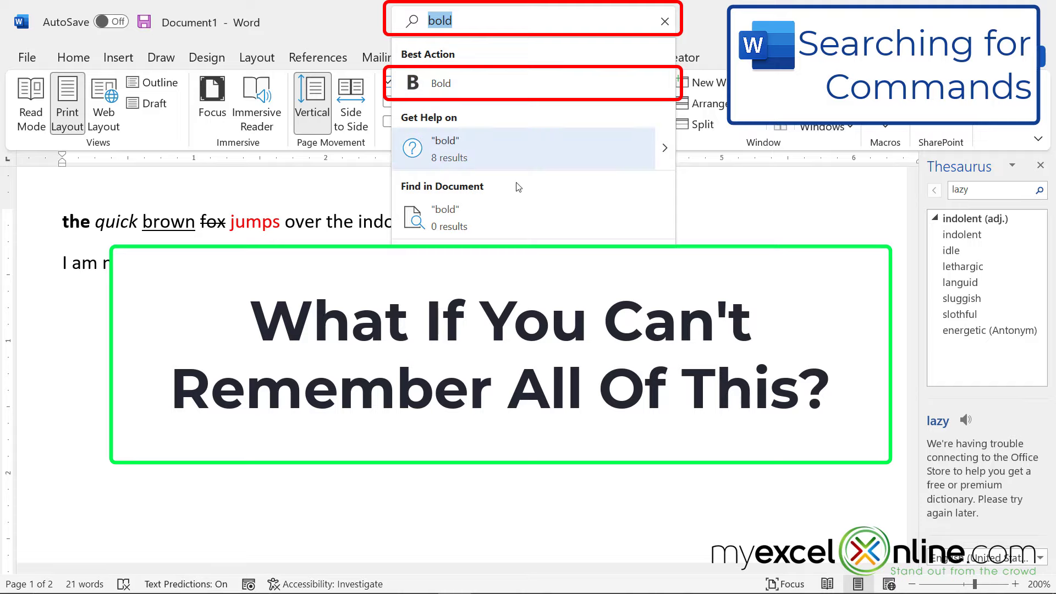
{"action": "key", "text": "Up"}
{"action": "key", "text": "Up"}
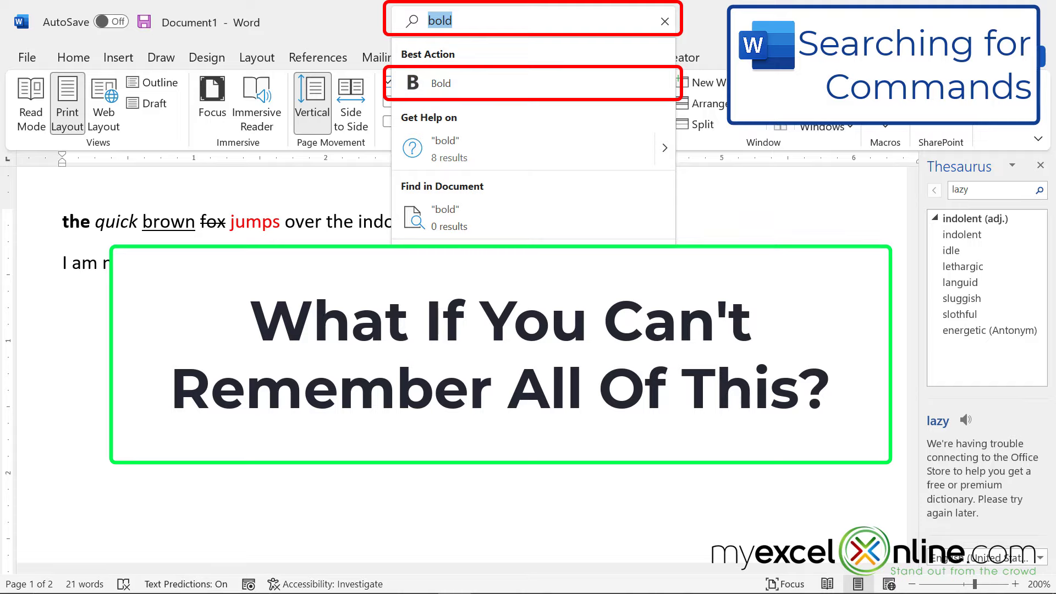
{"action": "left_click", "coordinate": [724, 398]}
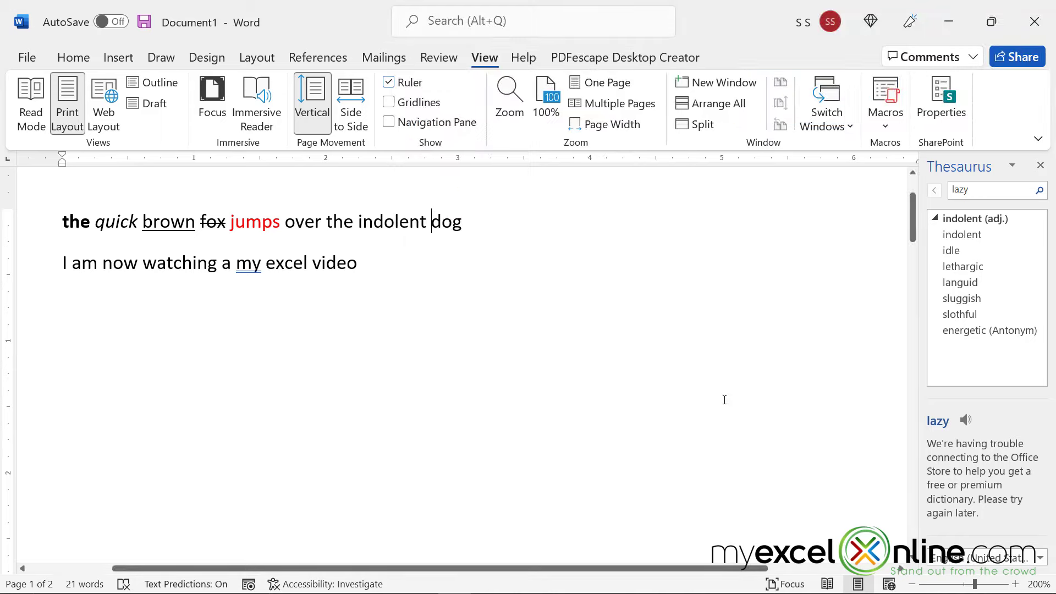